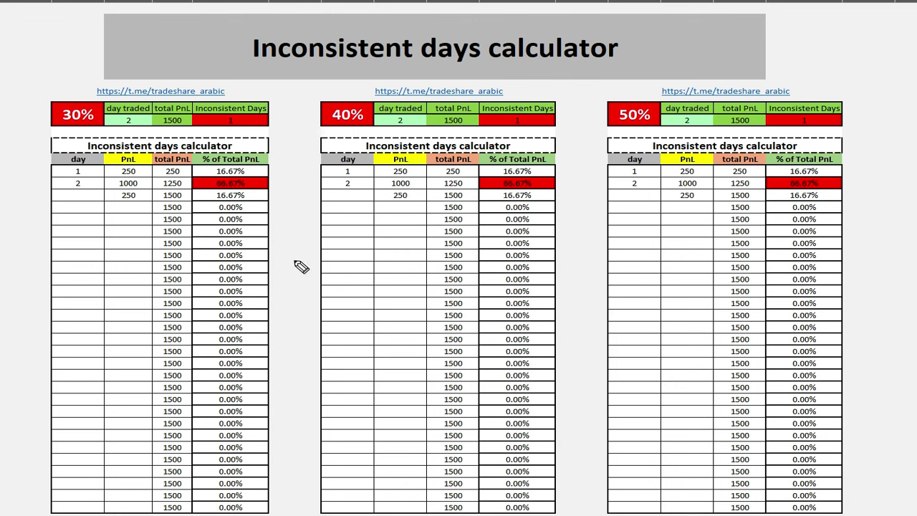
- Handwrite "50K = 3000$" across the middle of the calculator sheet
mouse_move(292, 260)
left_mouse_down()
mouse_move(283, 300)
mouse_move(307, 297)
mouse_move(321, 262)
mouse_move(386, 317)
left_mouse_up()
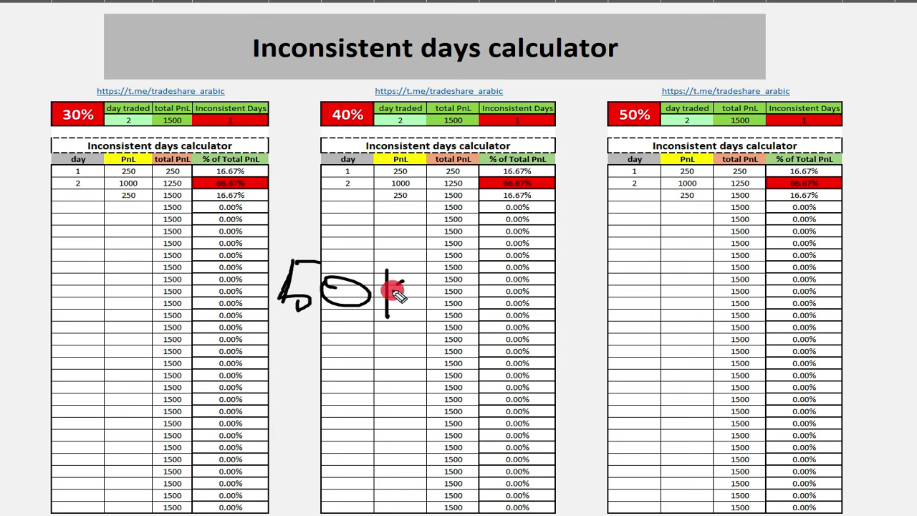
left_click_drag(405, 280, 415, 308)
mouse_move(463, 291)
left_mouse_down()
mouse_move(546, 284)
mouse_move(573, 301)
mouse_move(644, 294)
mouse_move(716, 267)
mouse_move(705, 290)
left_mouse_up()
left_click_drag(702, 235, 720, 306)
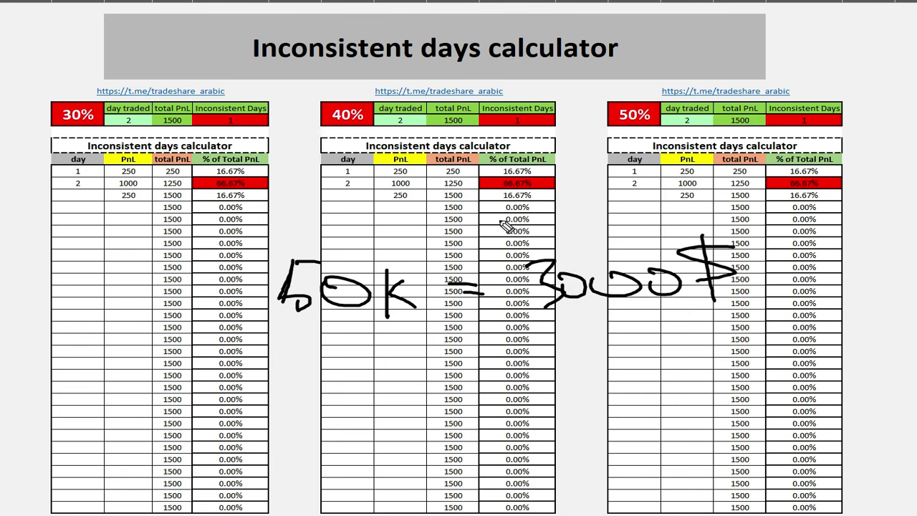
- Handwrite "30% = 900$" beneath the first note with an outline around the amount, and erase all the annotations
mouse_move(134, 391)
left_mouse_down()
mouse_move(159, 390)
mouse_move(172, 415)
mouse_move(205, 398)
mouse_move(195, 429)
left_mouse_up()
left_click(152, 423)
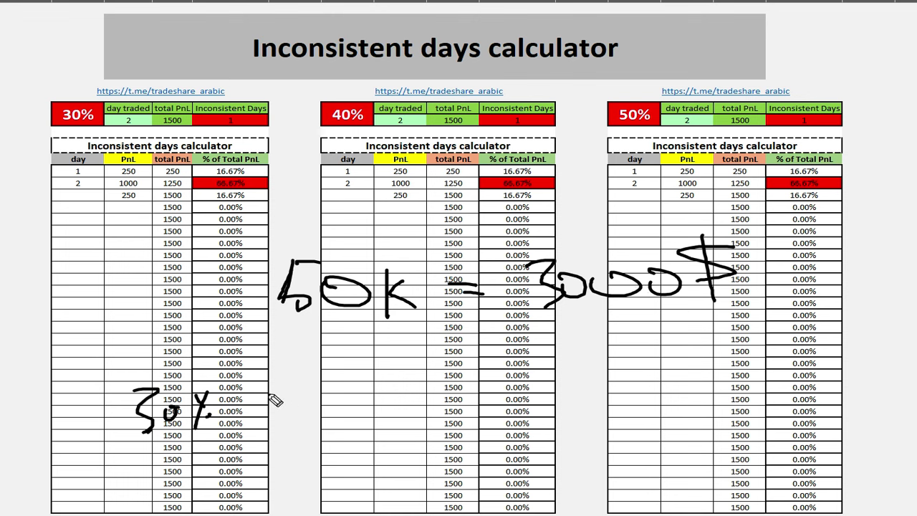
mouse_move(315, 404)
left_mouse_down()
mouse_move(293, 405)
mouse_move(309, 392)
left_mouse_up()
left_click_drag(369, 374, 360, 407)
left_click_drag(402, 378, 437, 375)
left_click_drag(489, 353, 479, 386)
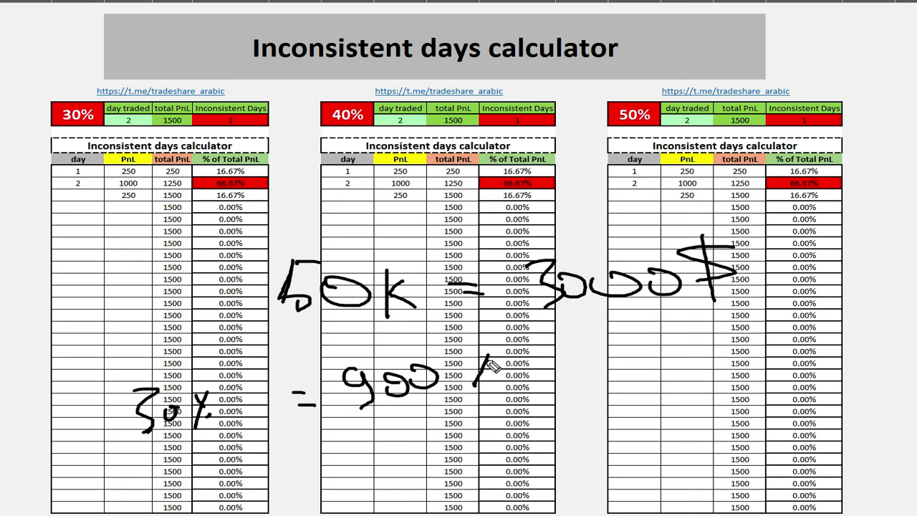
mouse_move(494, 348)
left_mouse_down()
mouse_move(474, 389)
mouse_move(487, 360)
mouse_move(490, 407)
left_mouse_up()
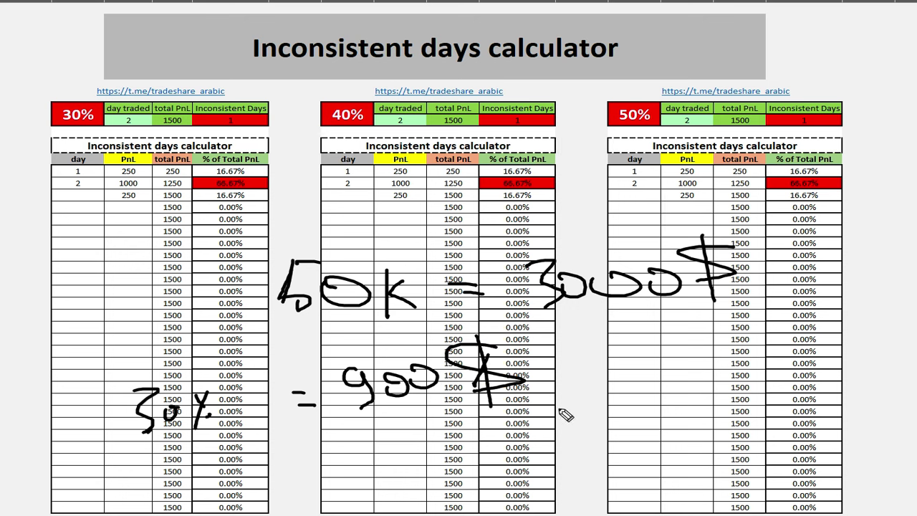
mouse_move(494, 325)
left_mouse_down()
mouse_move(297, 439)
mouse_move(544, 350)
left_mouse_up()
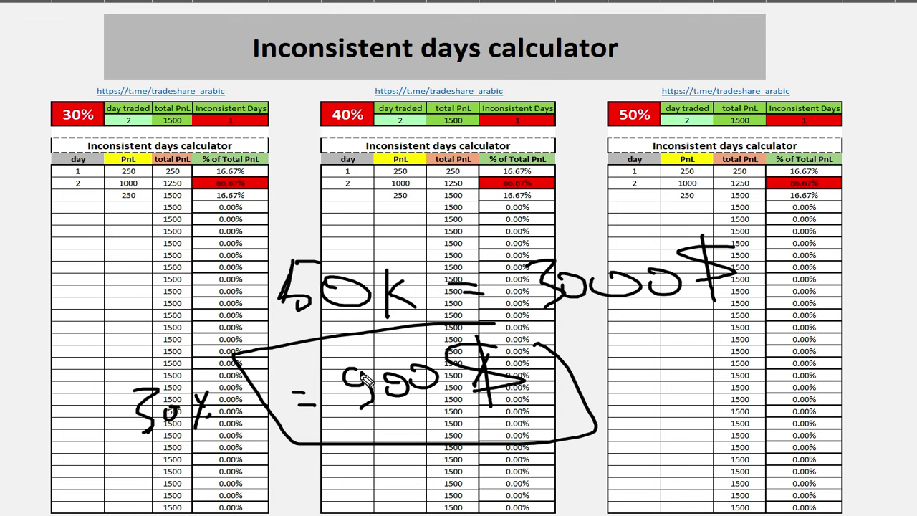
left_click(301, 395)
key("e")
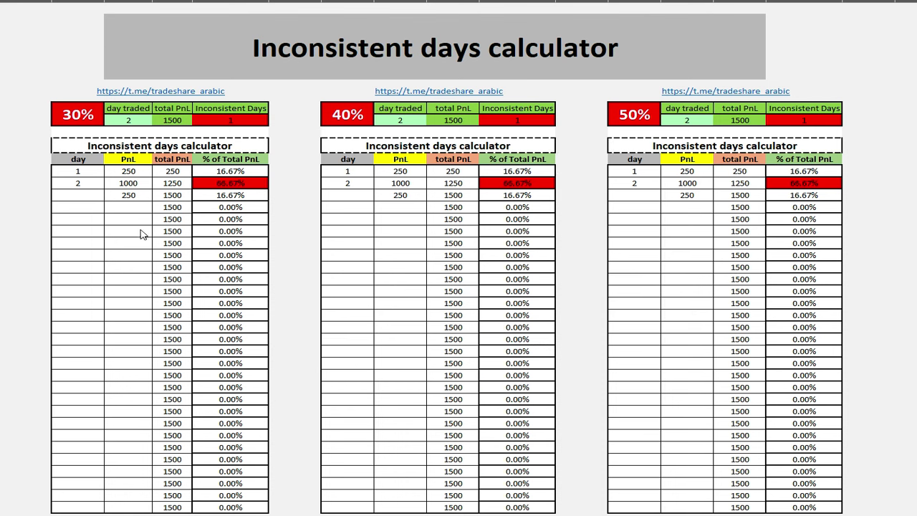
- Set the day 1 PnL in the 30% table to 900 and clear the two PnL values below it
left_click(128, 164)
left_click(129, 166)
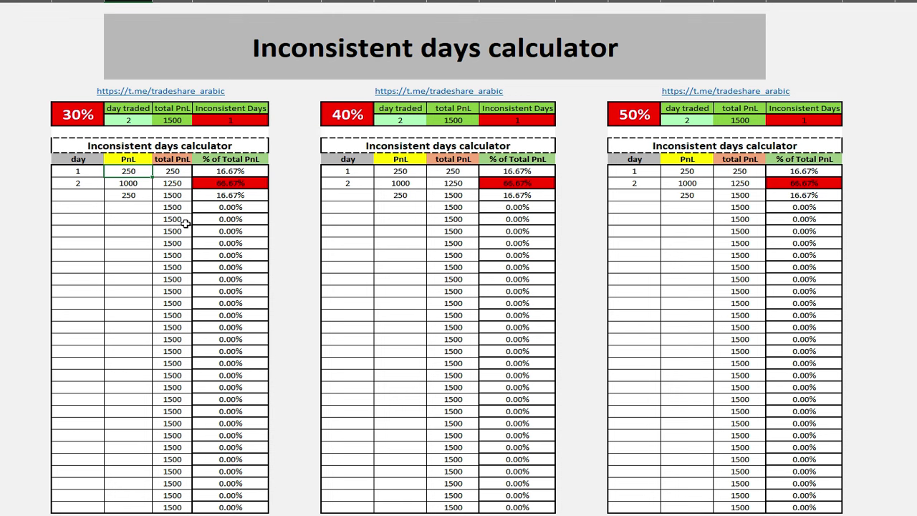
type("900")
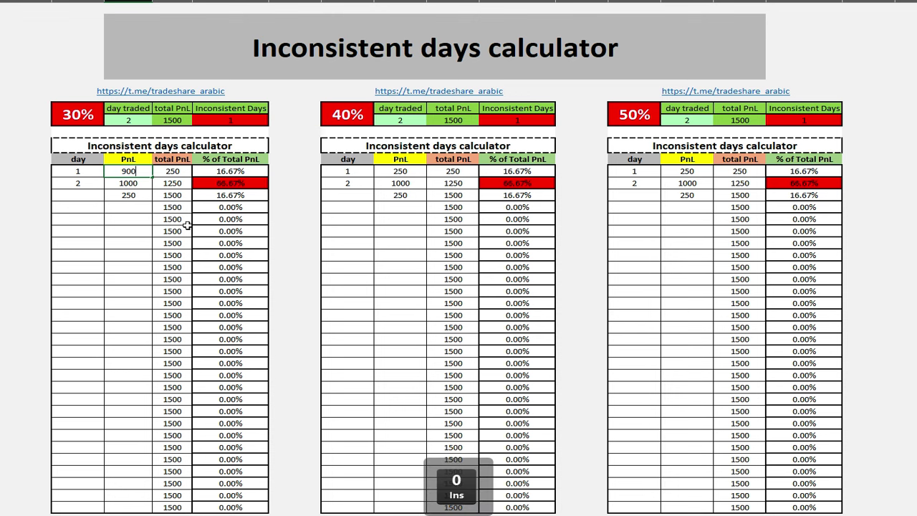
key("Return")
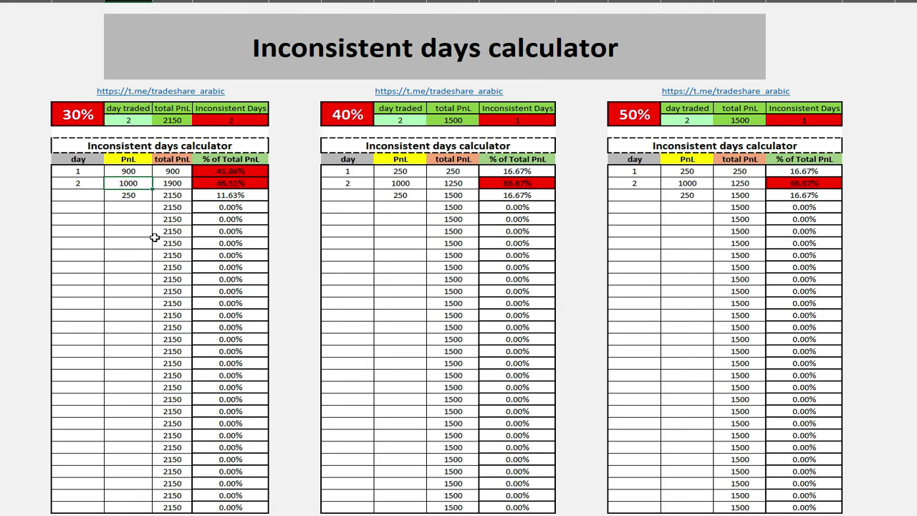
left_click(133, 205)
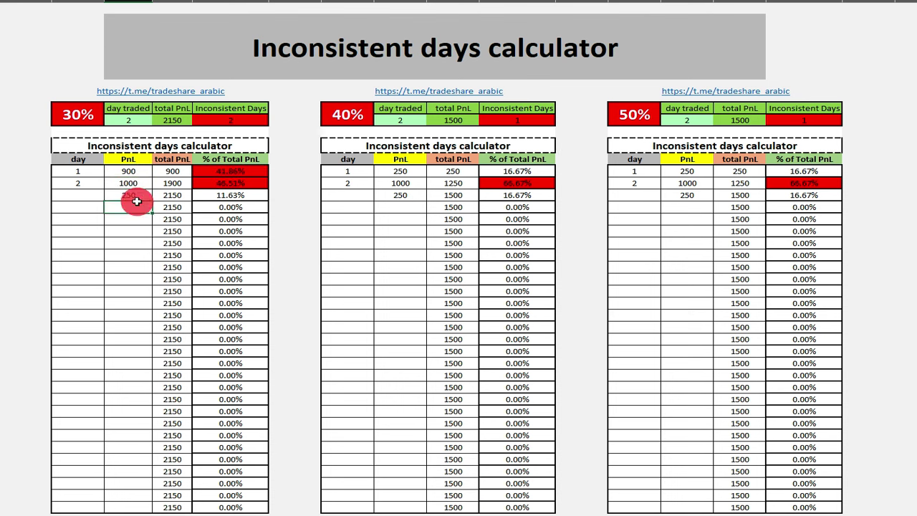
left_click_drag(132, 185, 129, 180)
key("Delete")
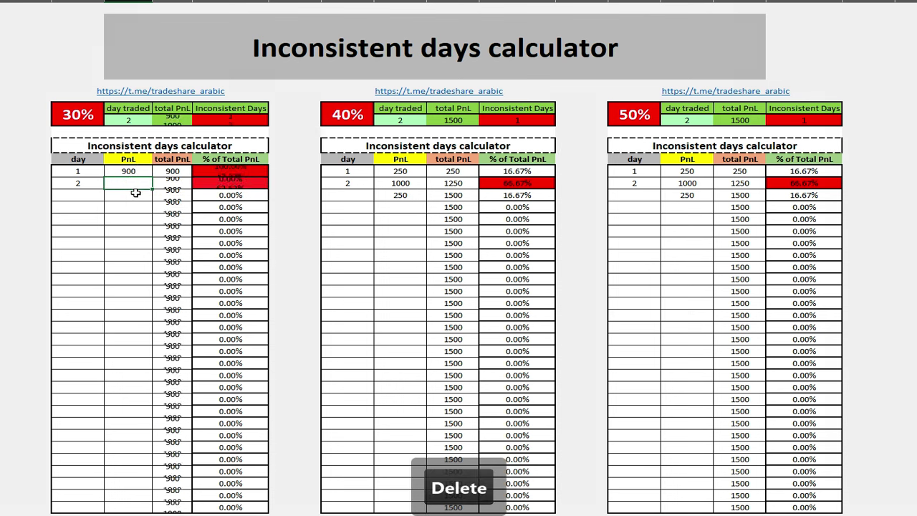
- Enter PnL values of 150, 200 and 150 in the second to fourth rows of the 30% table
left_click(83, 183)
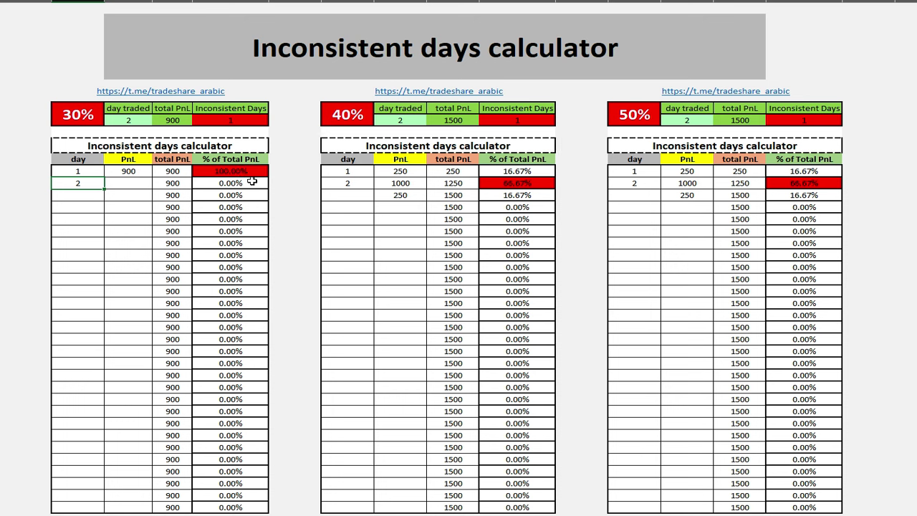
left_click(126, 183)
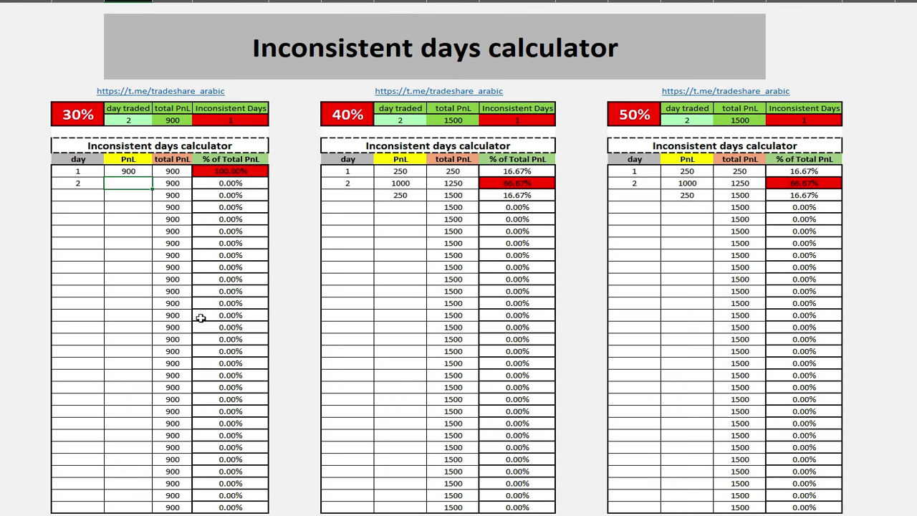
type("150")
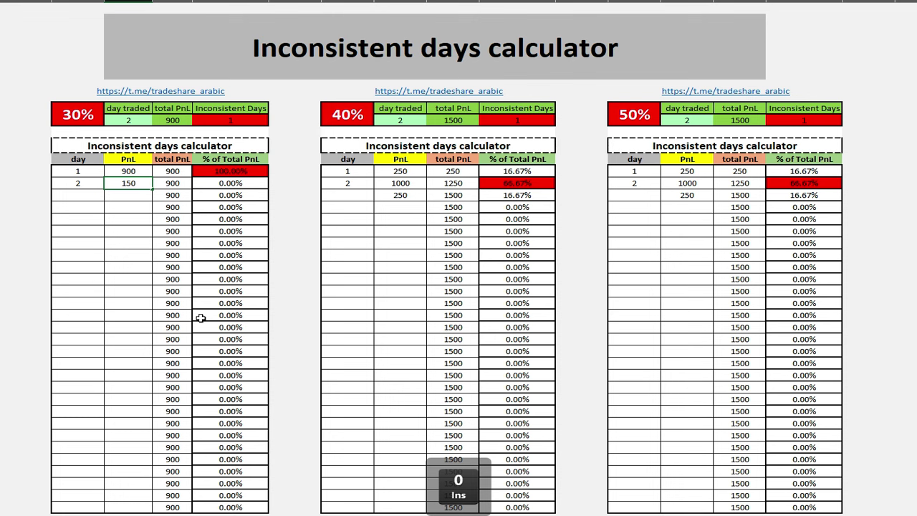
key("Return")
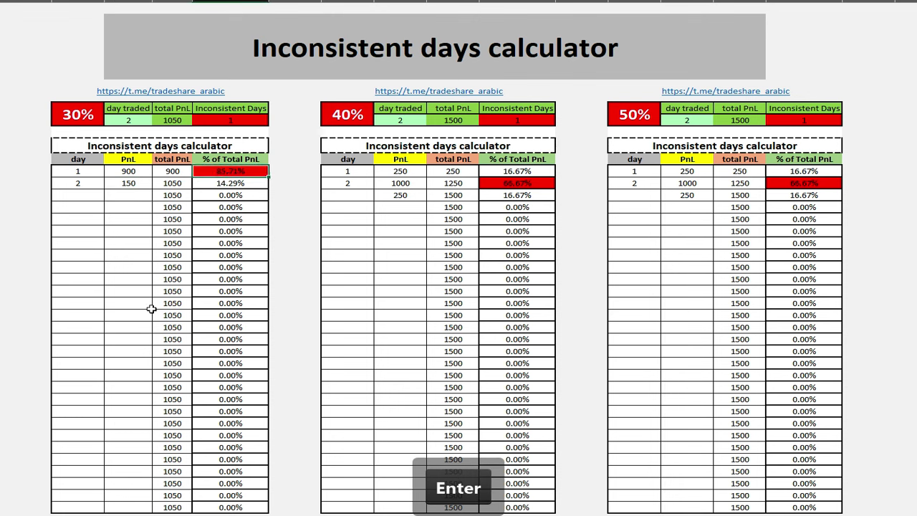
left_click(129, 194)
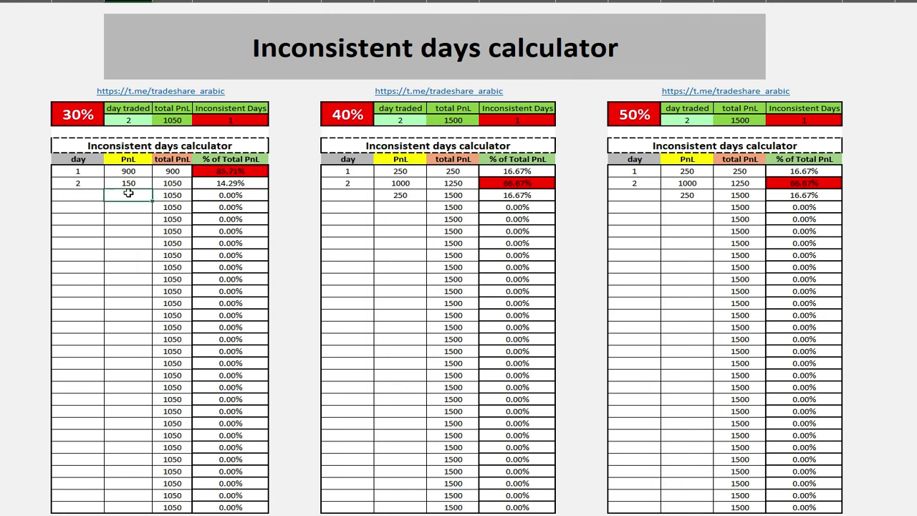
type("200")
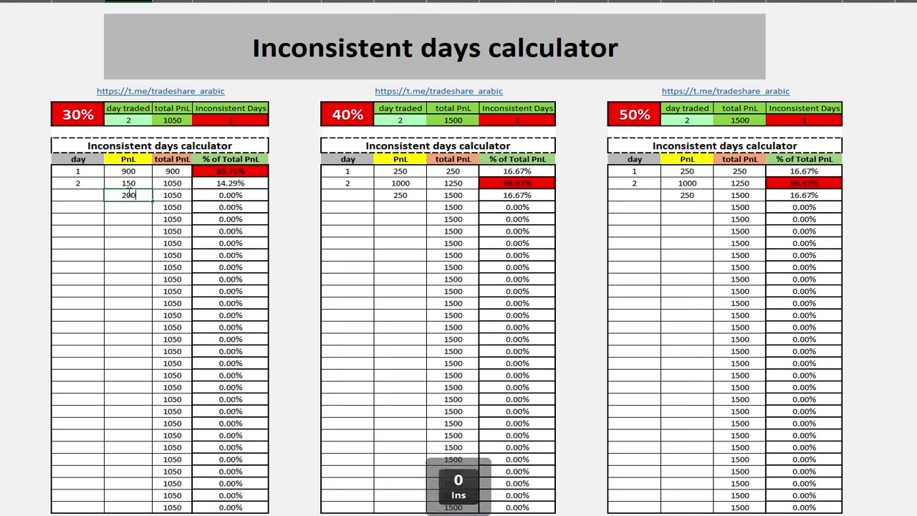
key("Return")
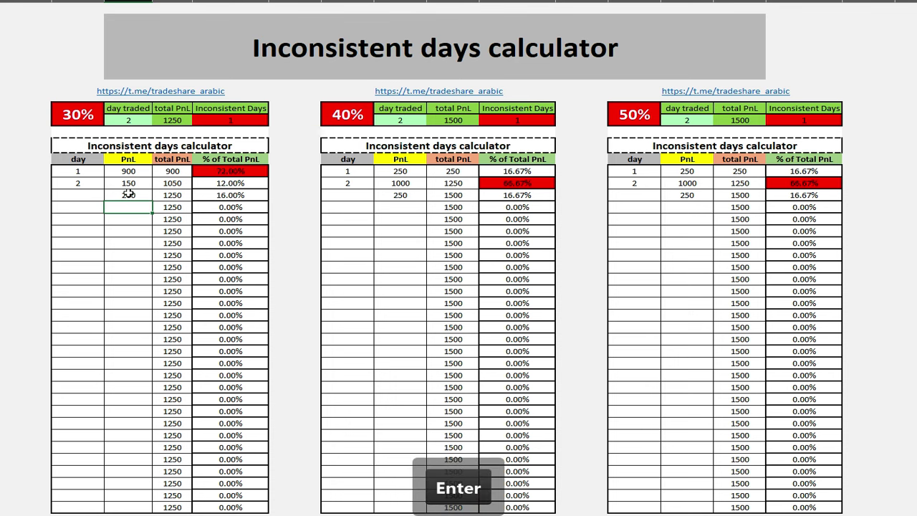
type("150")
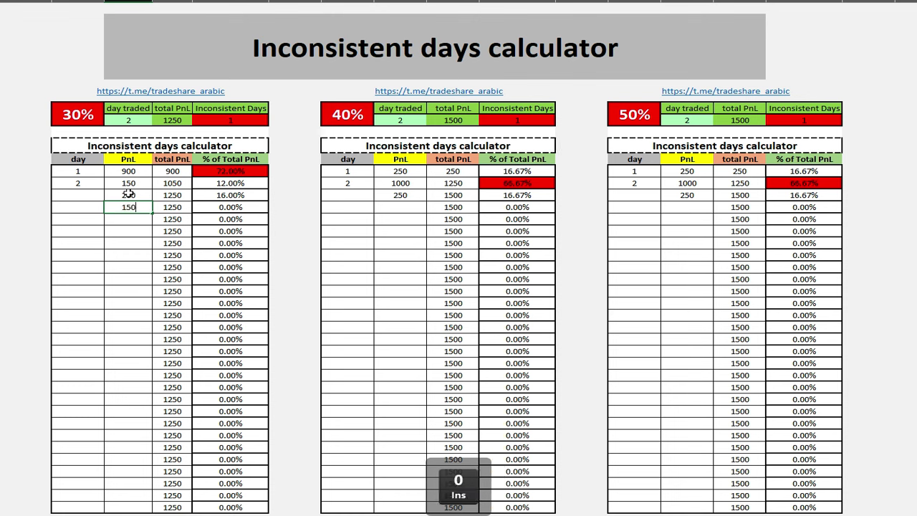
key("Return")
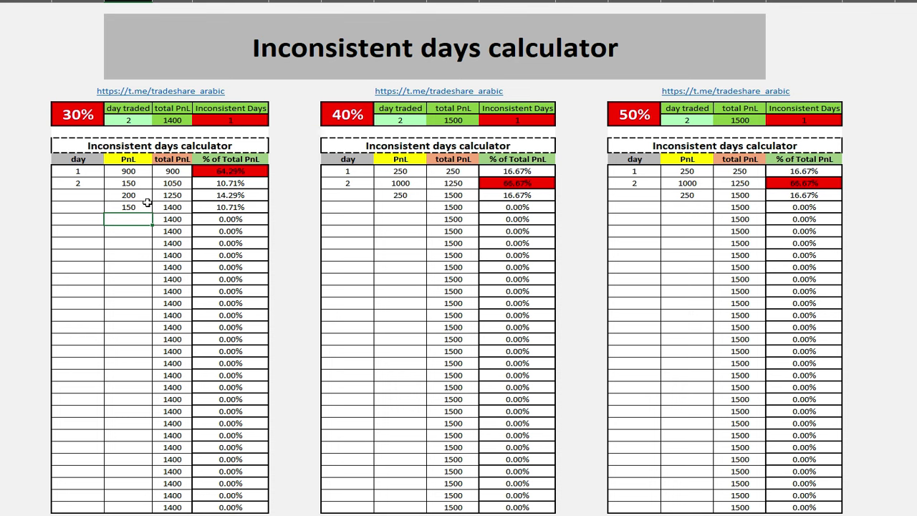
- Enter PnL values of 250 and 300 in the fifth and sixth rows of the 30% table
type("250")
key("Return")
type("30")
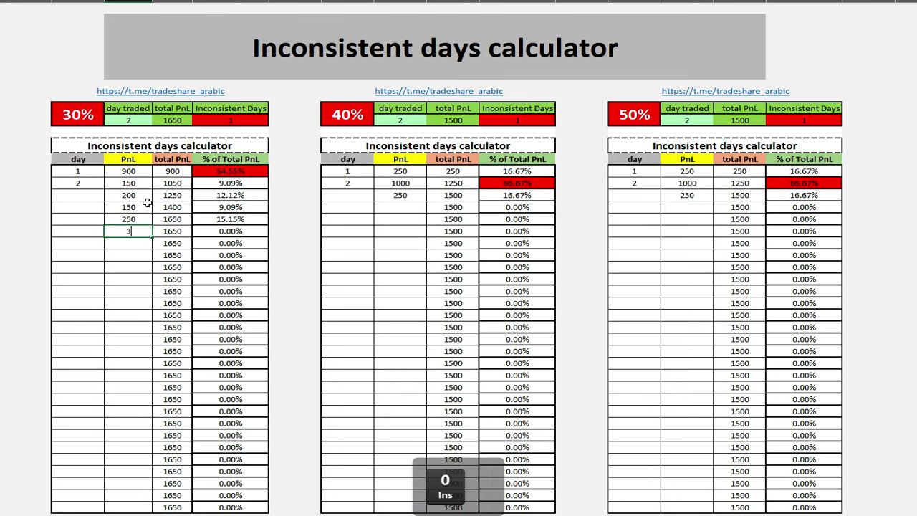
key("Return")
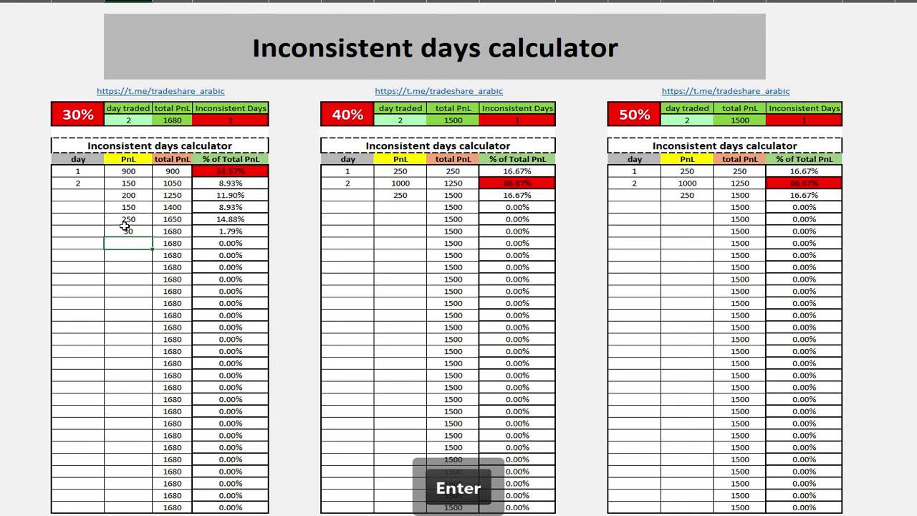
left_click(126, 228)
type("300")
key("Return")
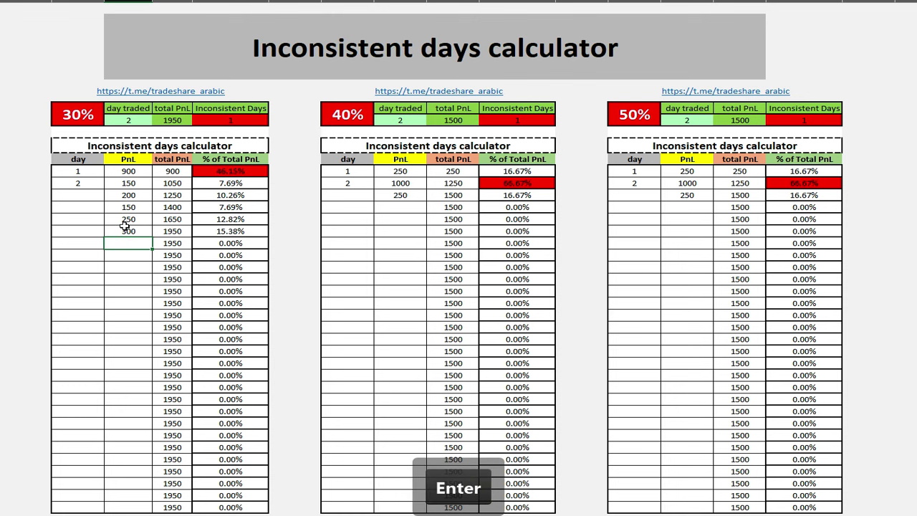
left_click(218, 169)
- Number the day column of the 30% table as a series from 1 to 6 to match the PnL entries
left_click_drag(76, 169, 103, 235)
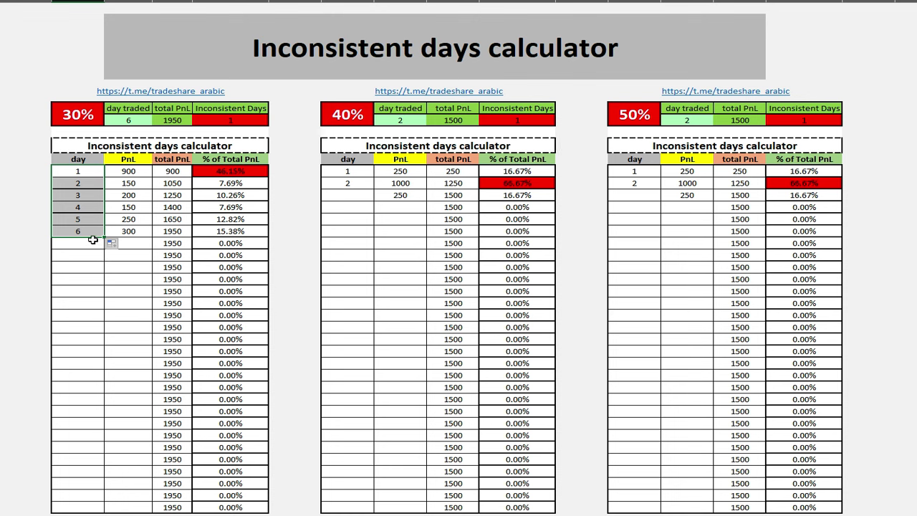
key("ctrl+z")
left_click(81, 190)
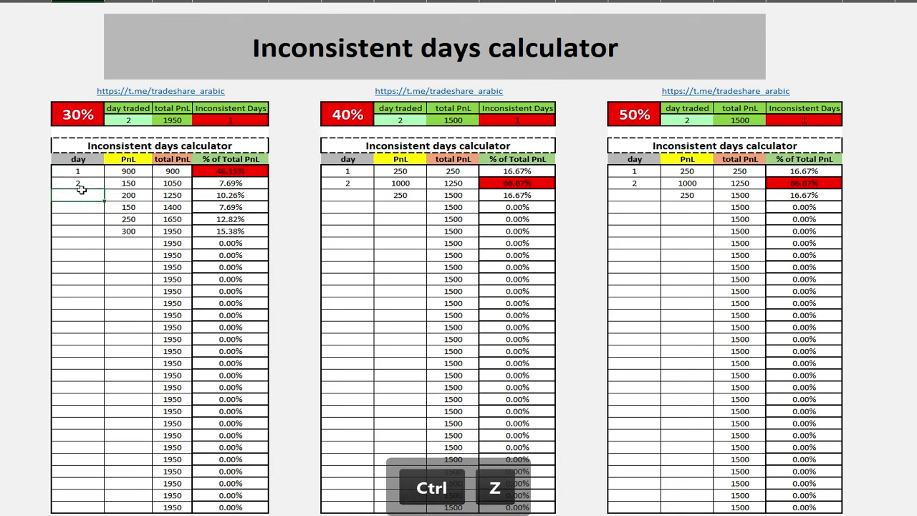
type("3")
key("Return")
left_click_drag(78, 183, 108, 234)
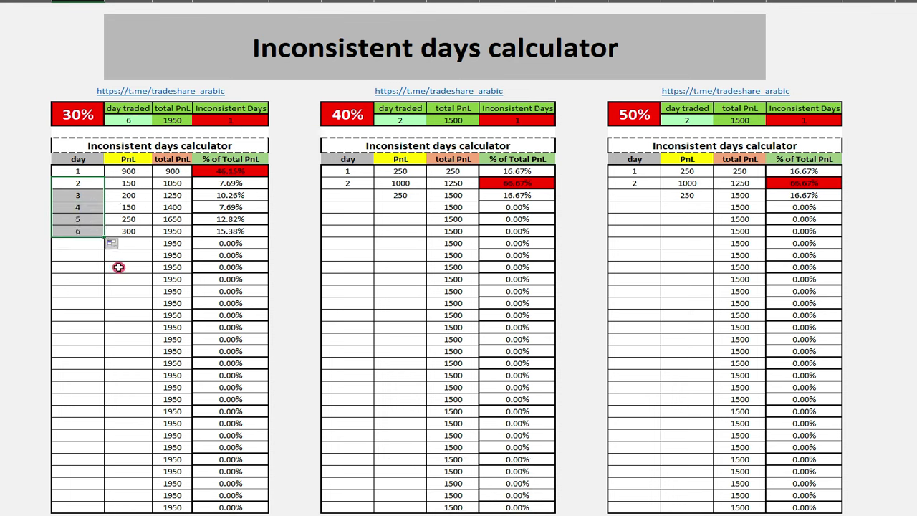
left_click(156, 229)
left_click(245, 170)
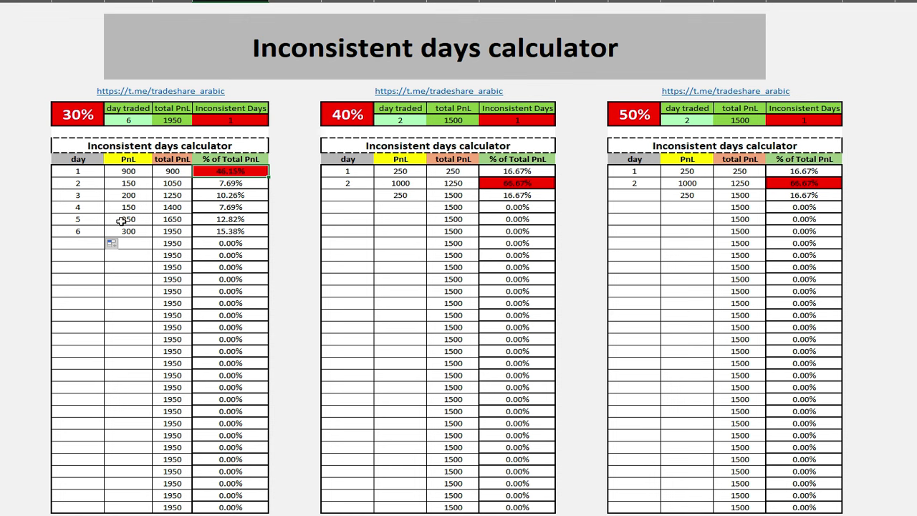
- Enter a loss of -500 in the seventh PnL row of the 30% table
left_click(177, 121)
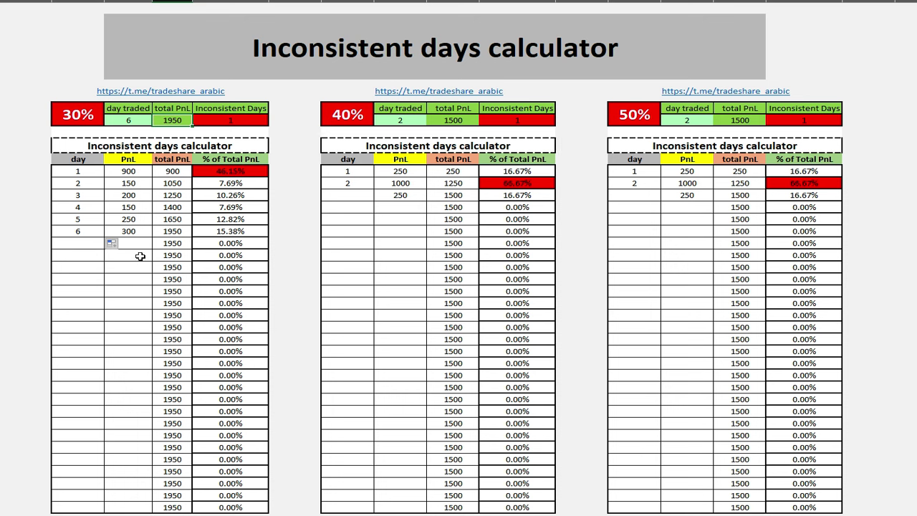
left_click(138, 243)
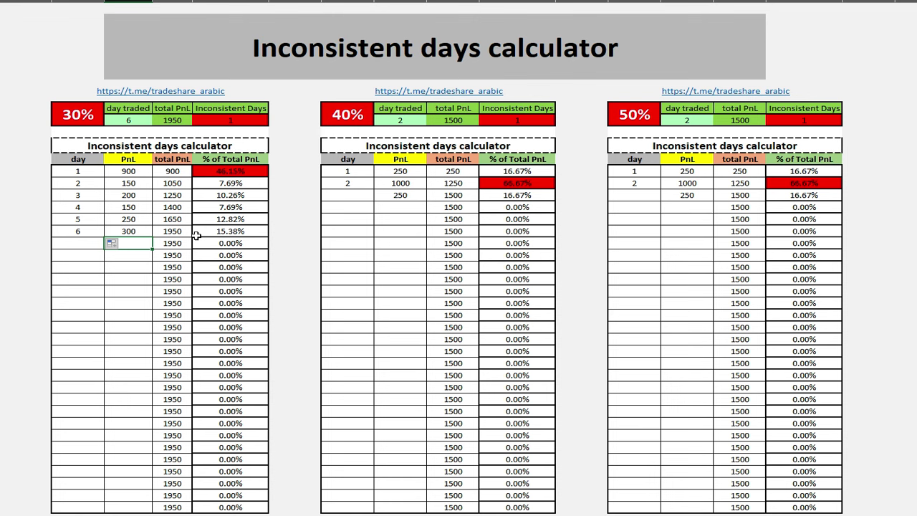
type("-500")
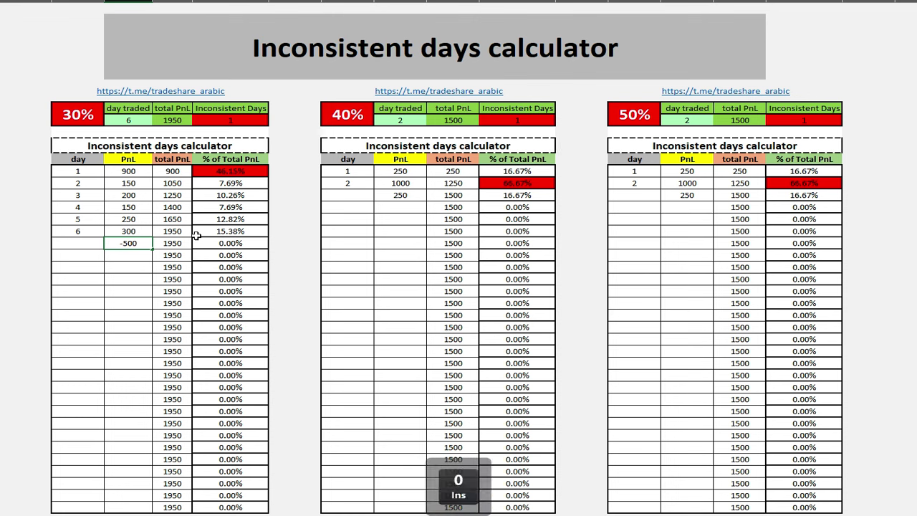
key("Return")
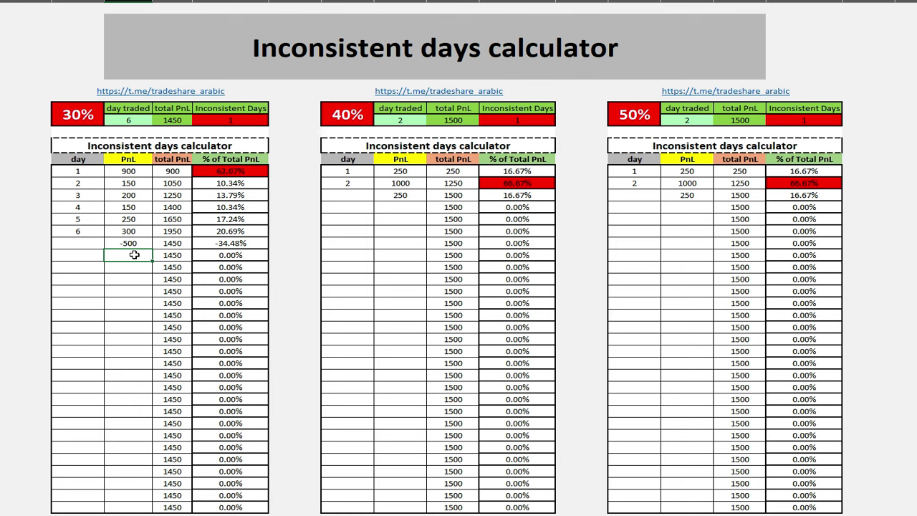
- Extend the day numbering in the 30% table through day 20
left_click_drag(80, 219, 88, 399)
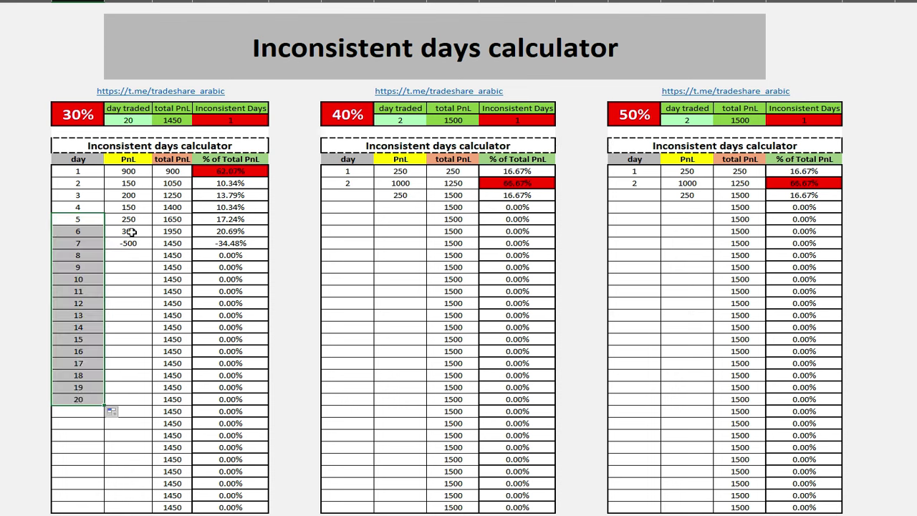
left_click(129, 254)
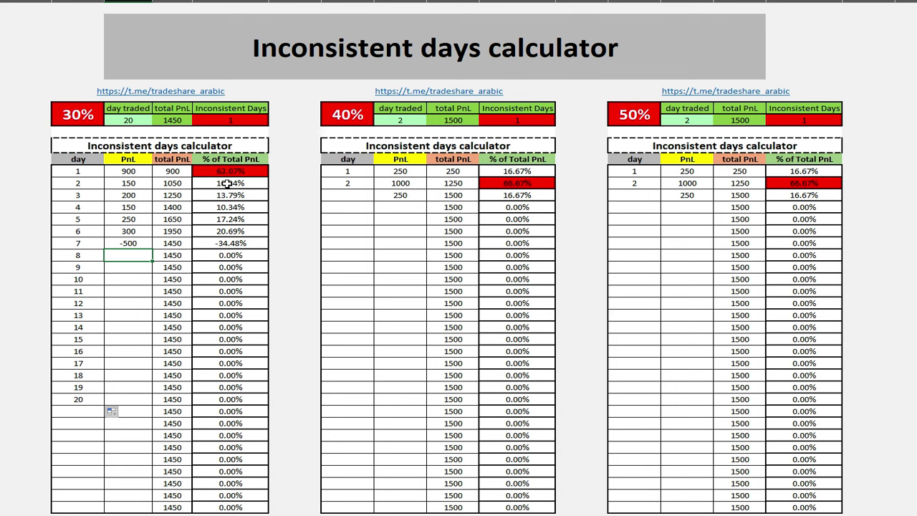
left_click(172, 120)
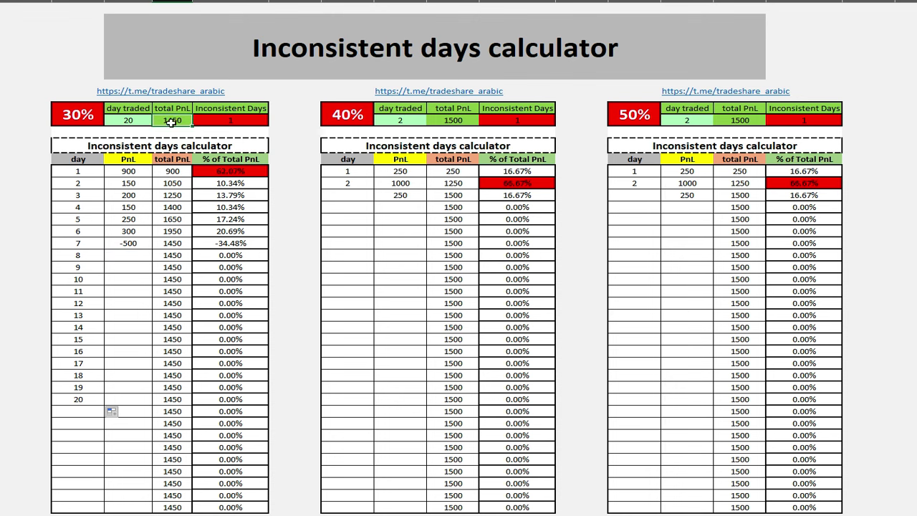
- Enter PnL values of 250, 150, 100 and -250 for days 8 to 11 in the 30% table
left_click(231, 171)
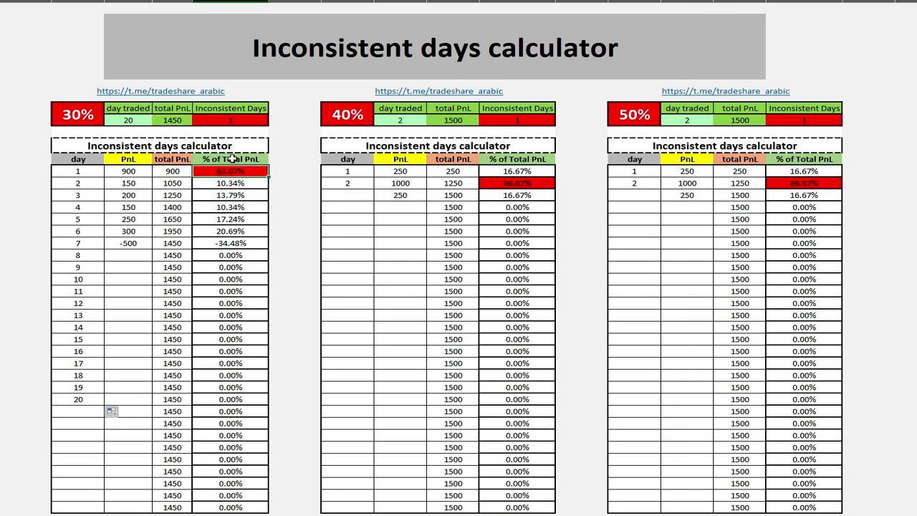
left_click(133, 255)
type("250")
key("Return")
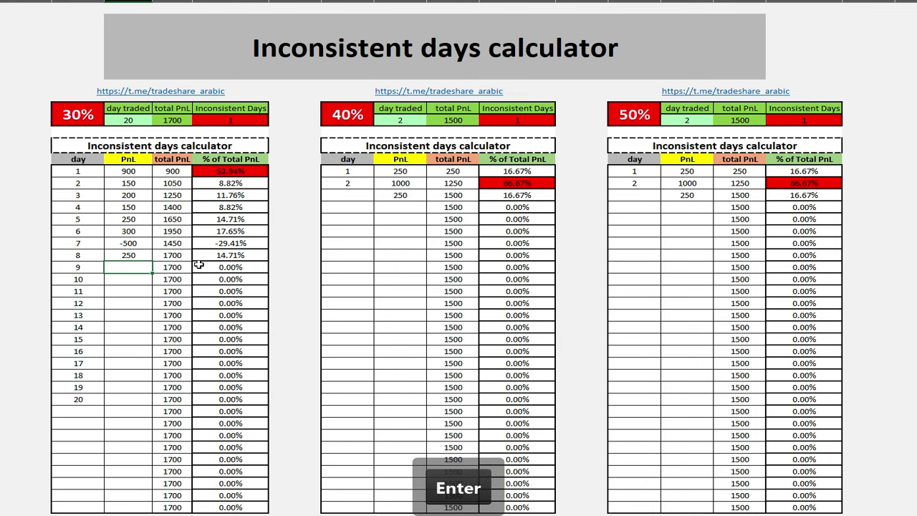
type("150")
key("Return")
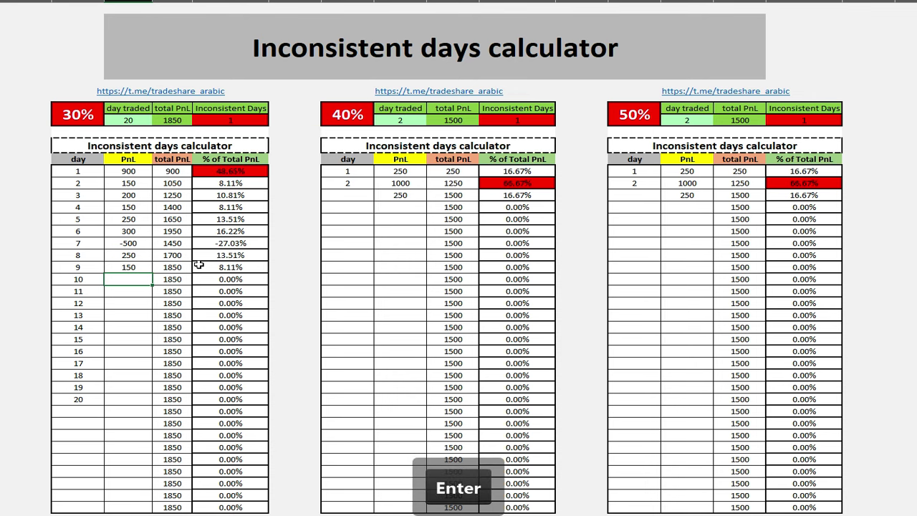
type("100")
key("Return")
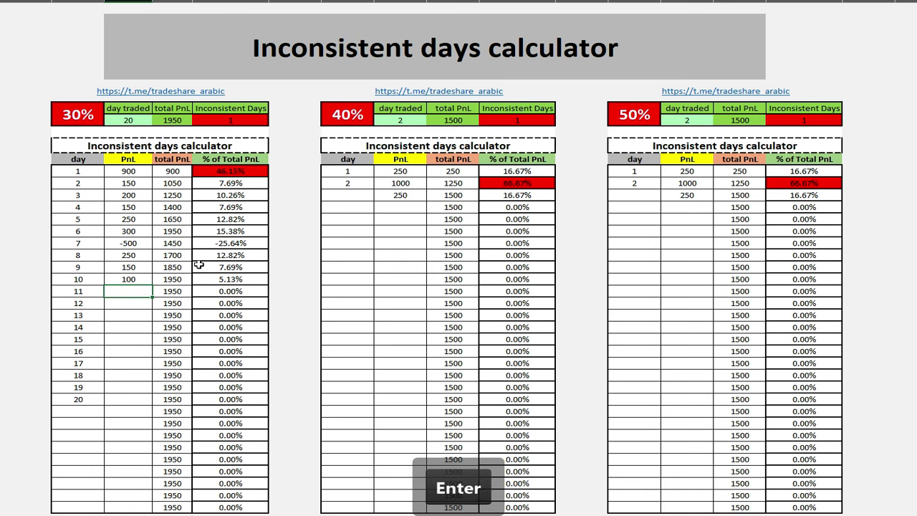
type("-250")
key("Return")
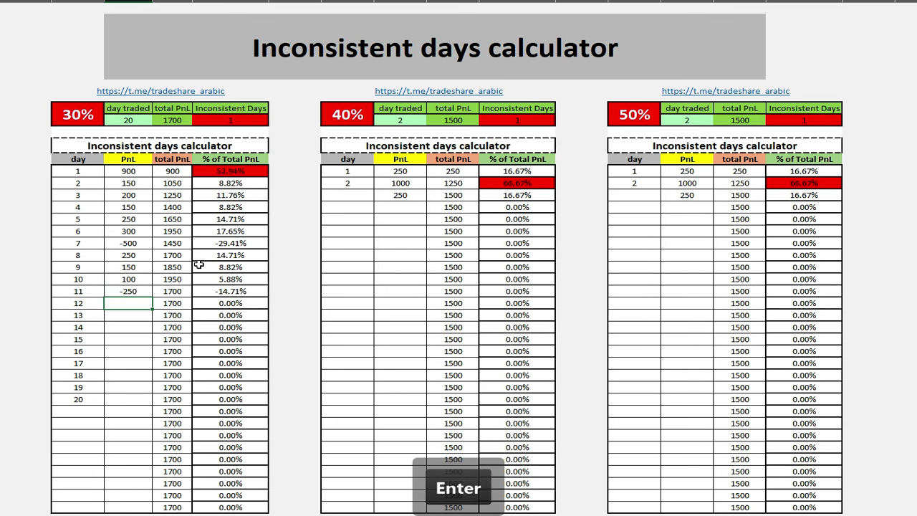
- Enter PnL values of 200, 300 and 250 for days 12 to 14 in the 30% table
type("200")
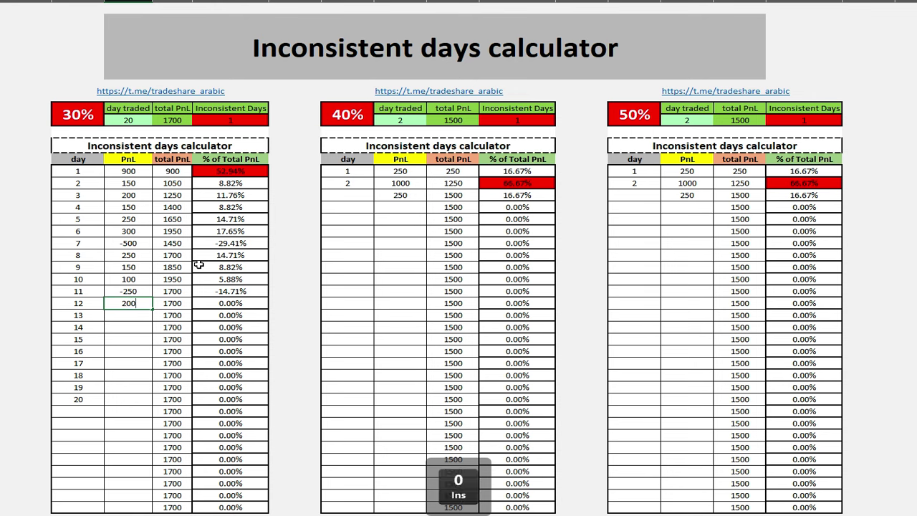
key("Return")
type("300")
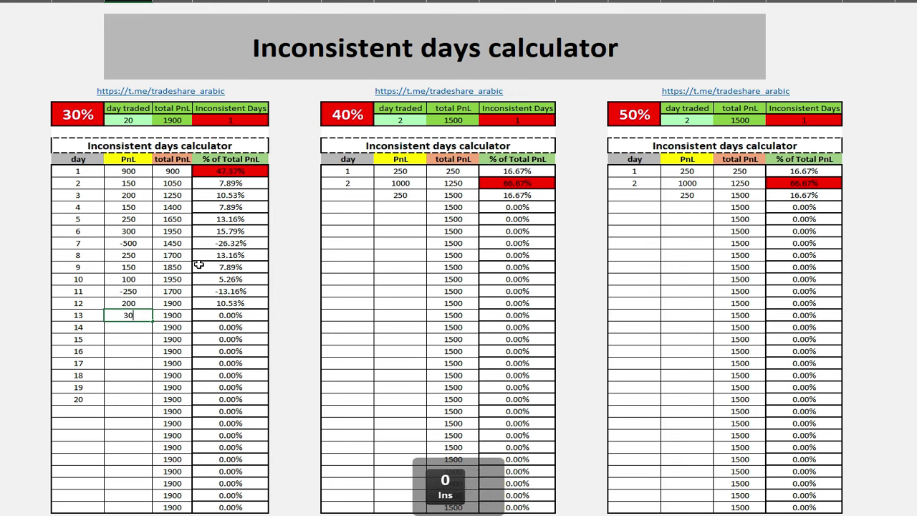
key("Return")
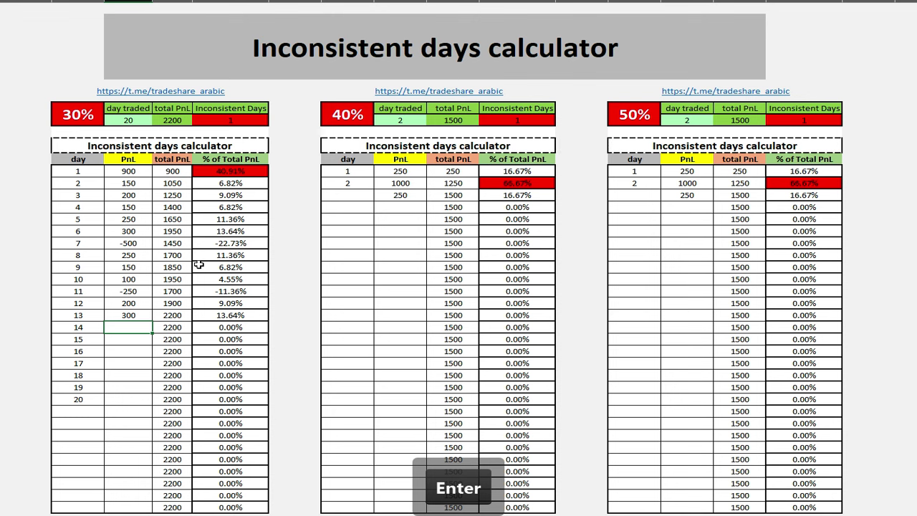
type("250")
key("Return")
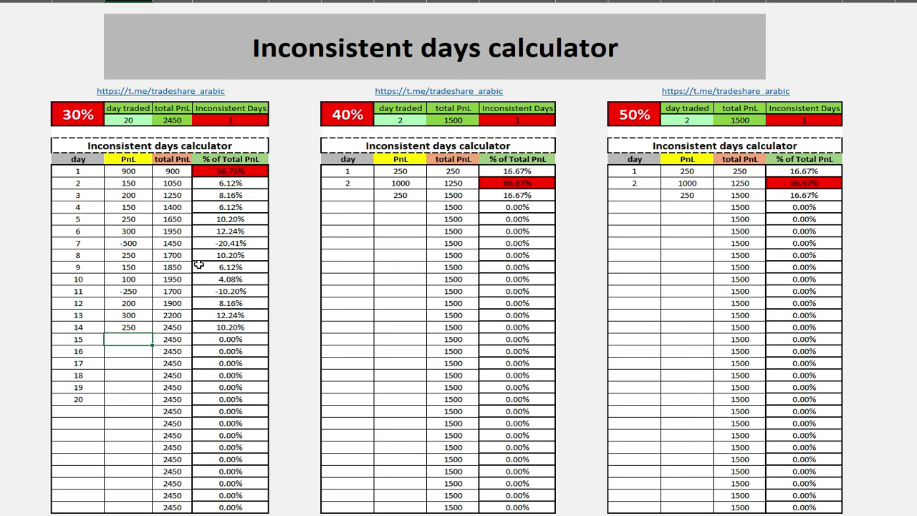
- Enter PnL values of 180, -300 and 170 for days 15 to 17 in the 30% table
type("180")
key("Return")
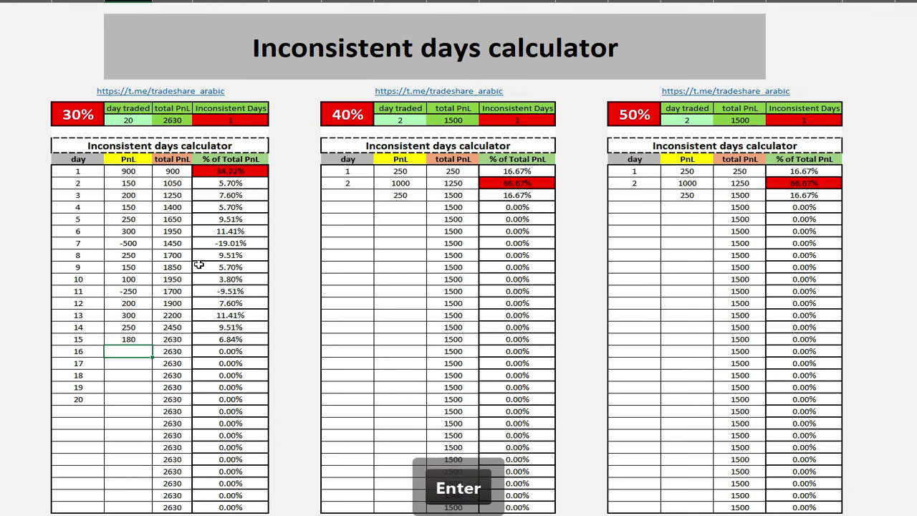
type("-")
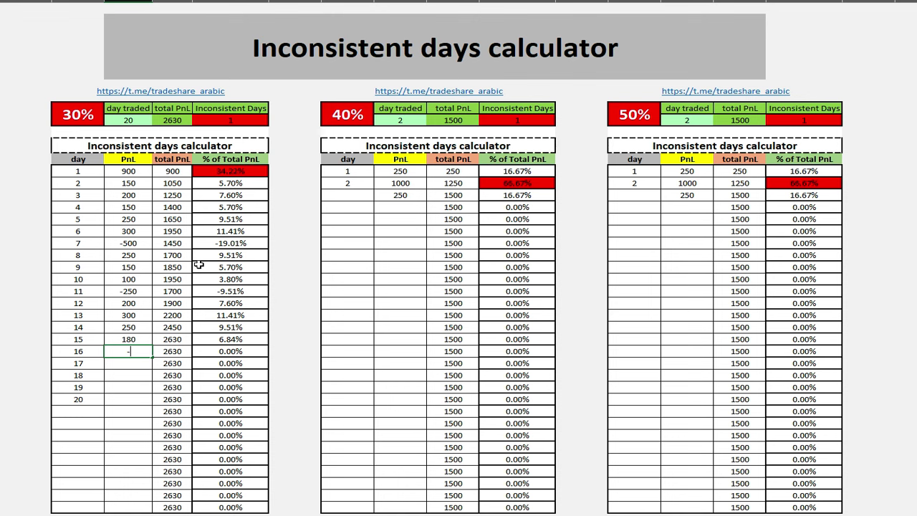
type("300")
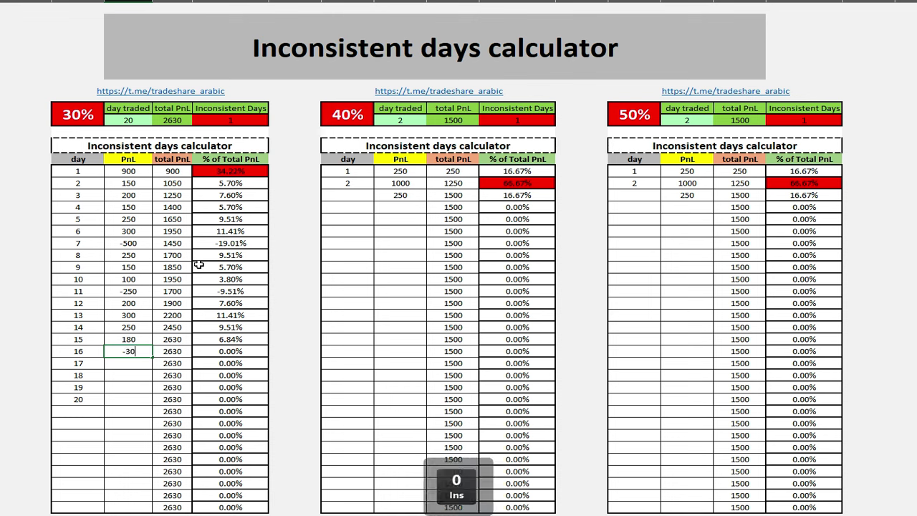
key("Return")
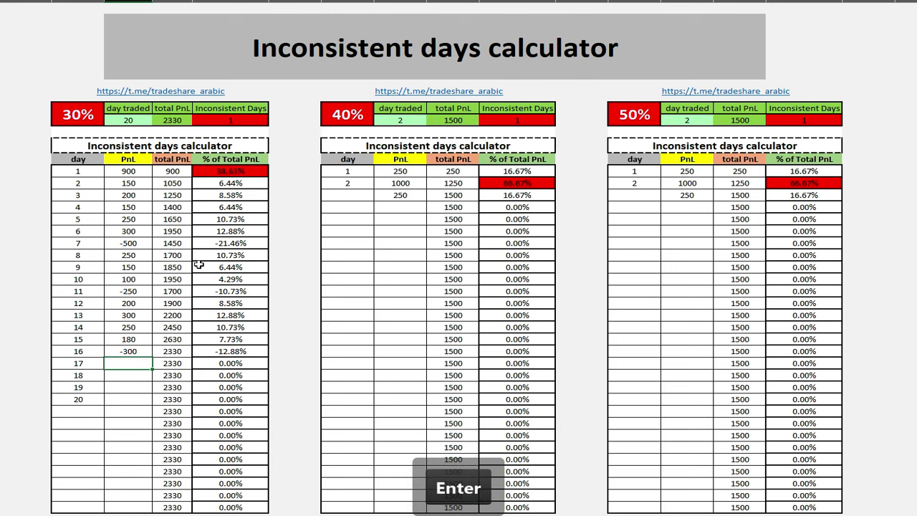
type("170")
key("Return")
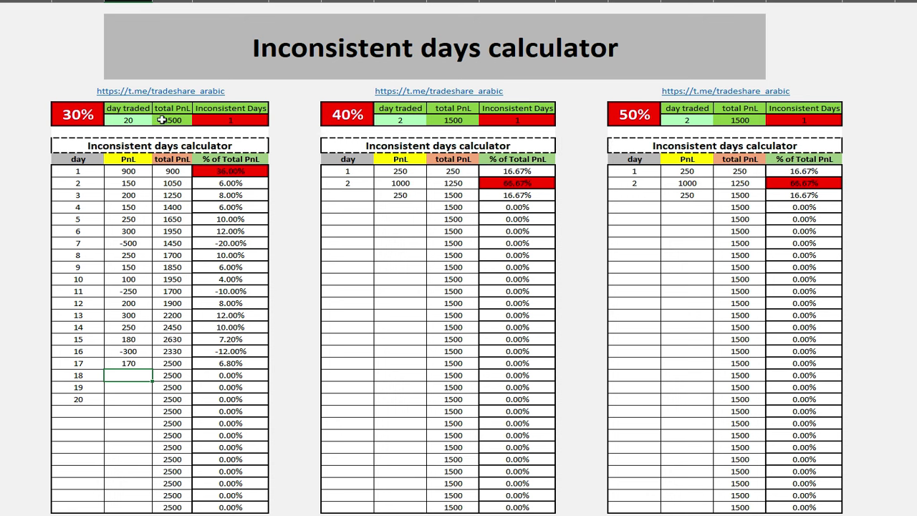
- Check day 1's share of total PnL, and enter a PnL of 250 for both day 18 and day 19 in the 30% table
left_click(233, 172)
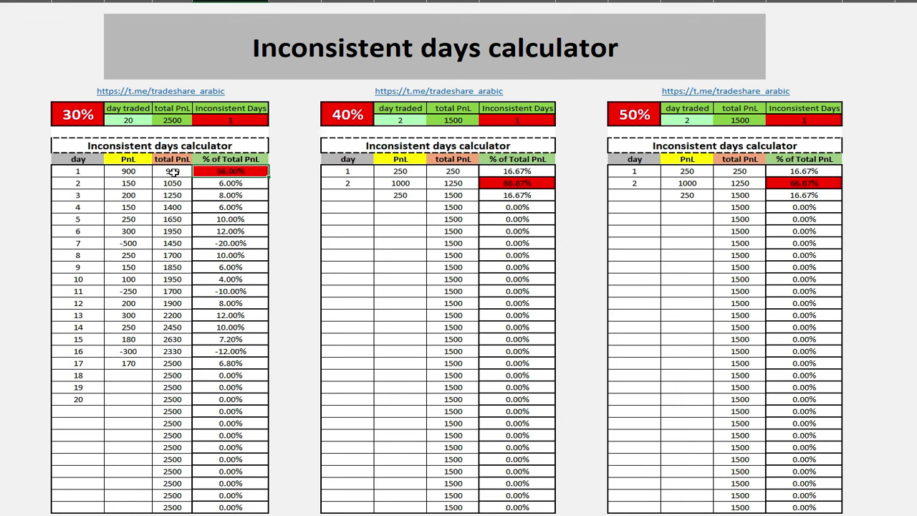
left_click(127, 376)
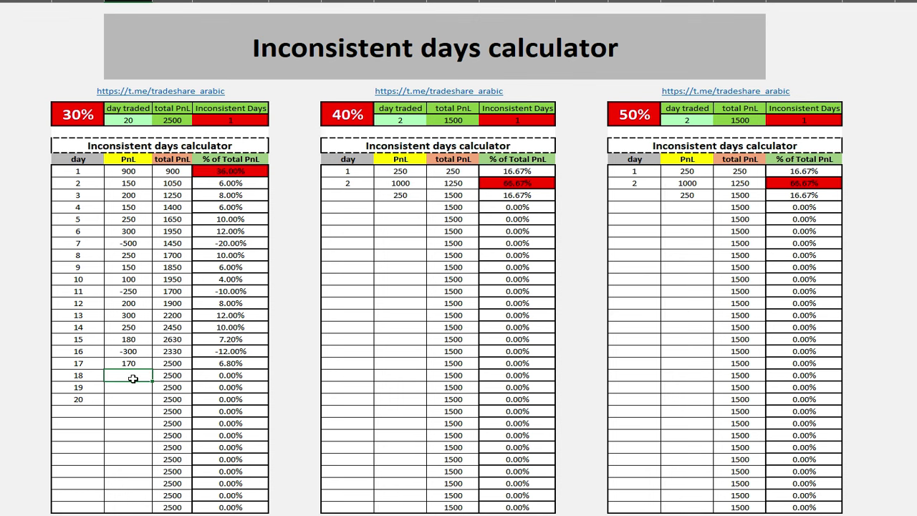
type("250")
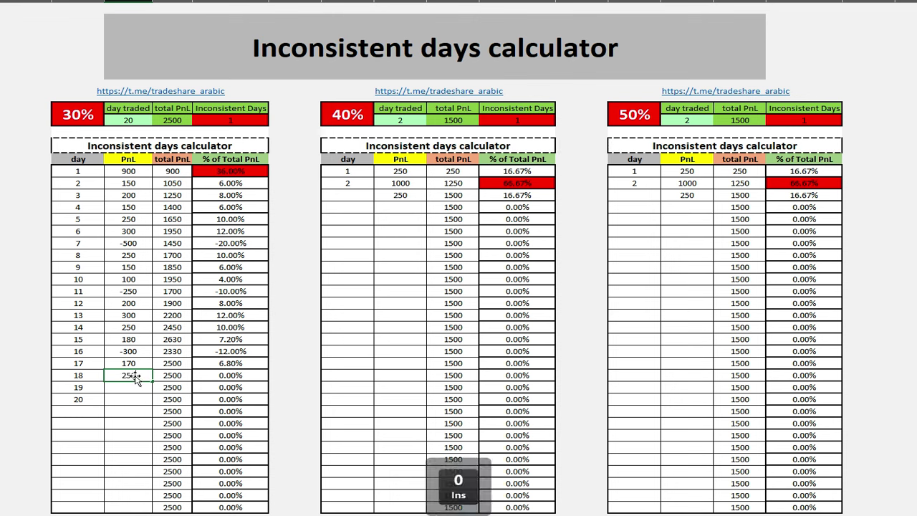
key("Return")
type("250")
key("Return")
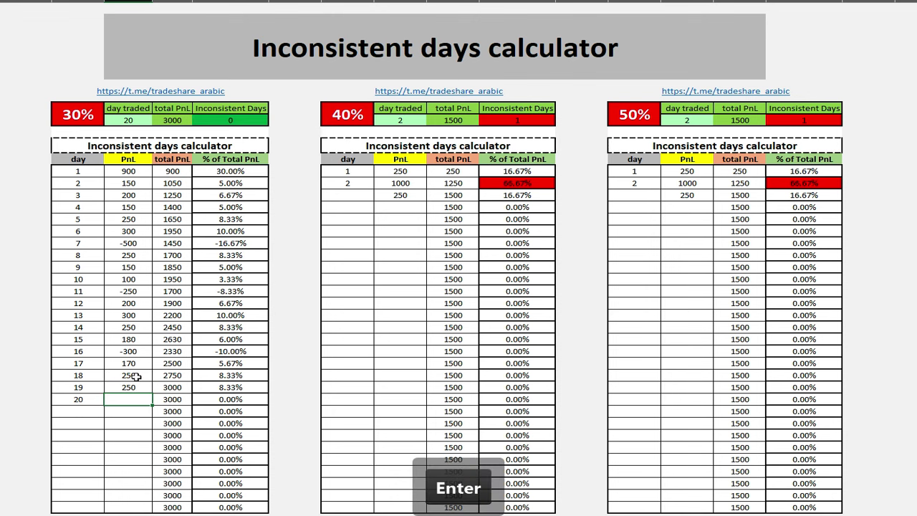
- Recheck day 1's share in the 30% table and enter a PnL of 100 for day 20
left_click(246, 171)
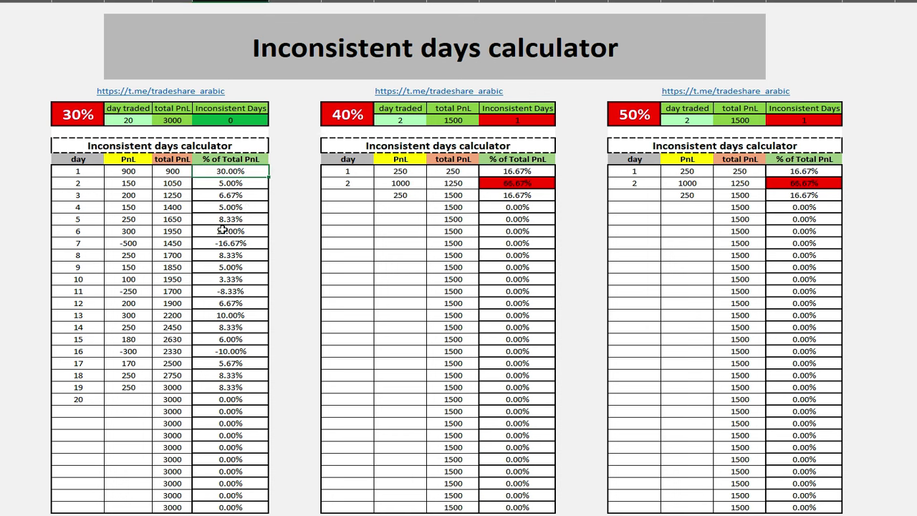
left_click_drag(81, 384, 107, 171)
left_click(133, 402)
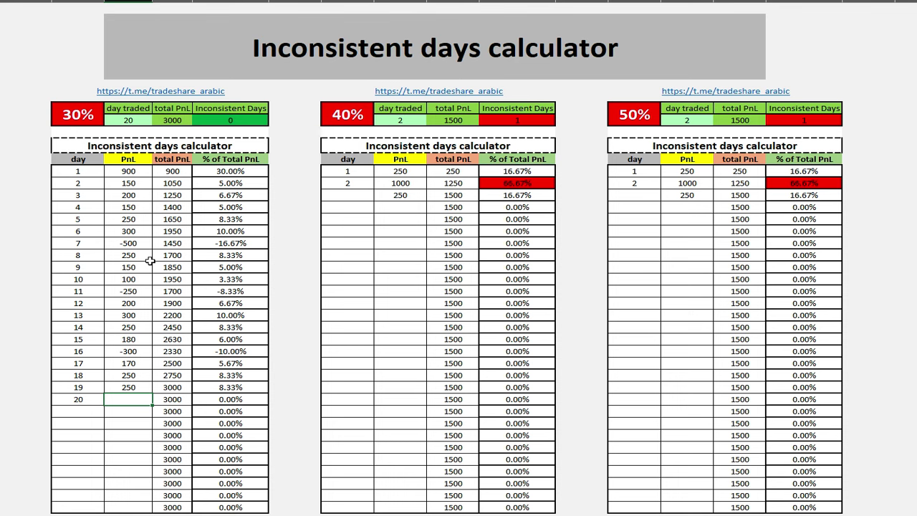
type("100")
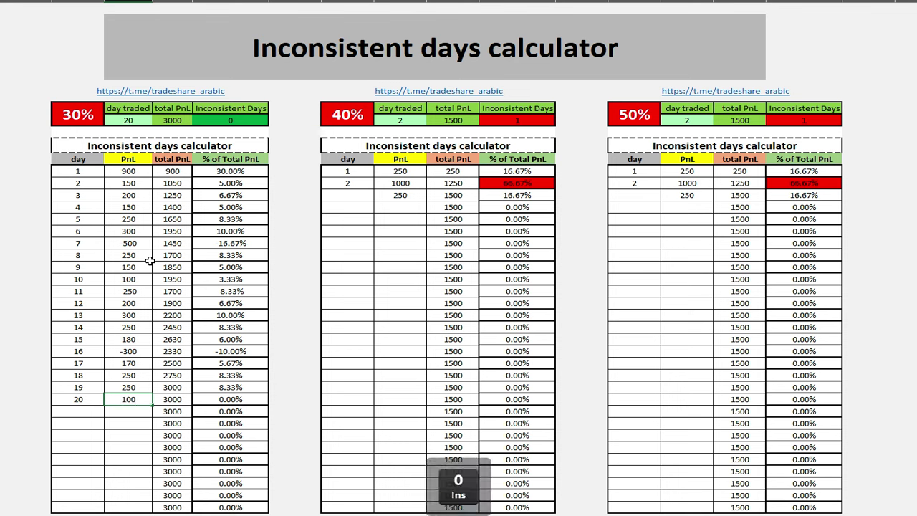
key("Return")
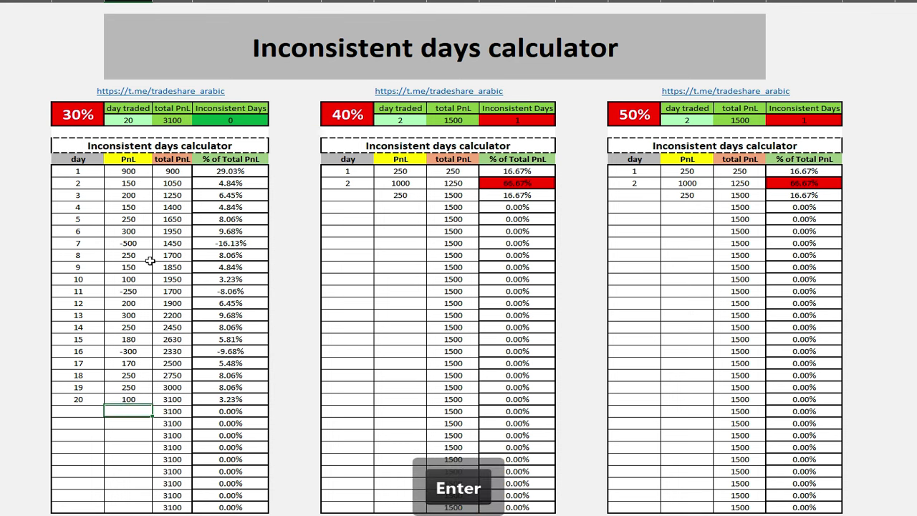
- Review the 30% table's total PnL, its day 20 entry and the full column of daily PnL values
left_click(124, 398)
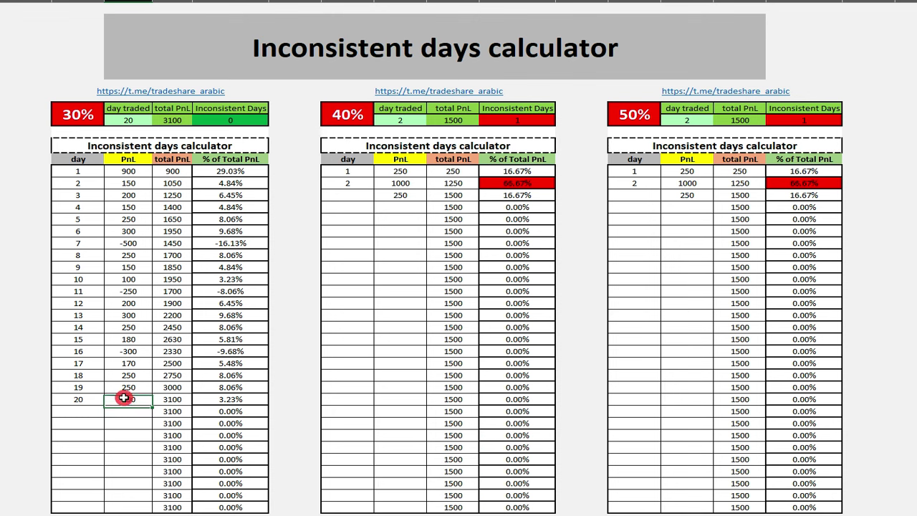
left_click(172, 119)
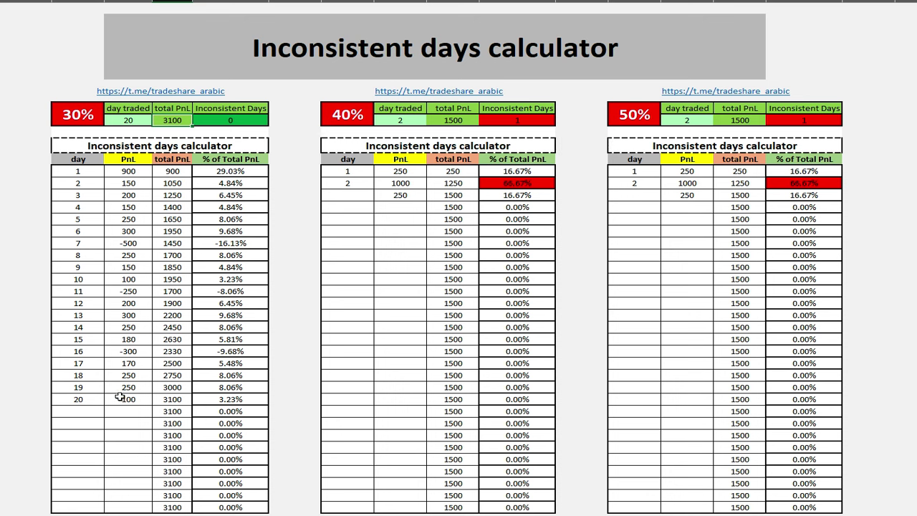
left_click_drag(88, 396, 112, 396)
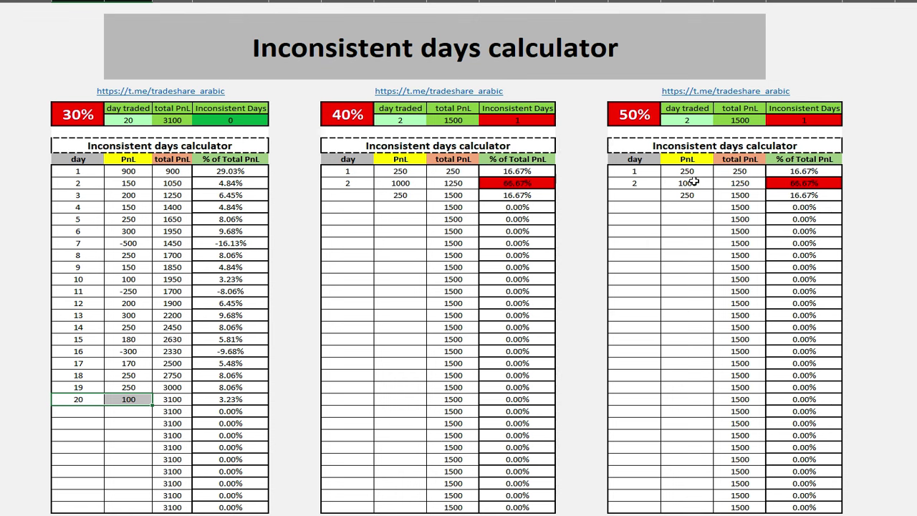
left_click_drag(124, 171, 108, 407)
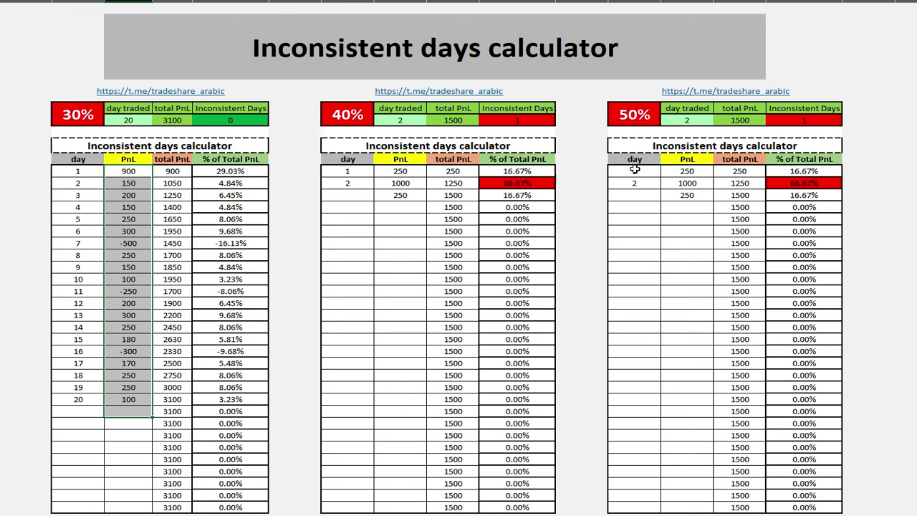
- Continue the day numbering in the 50% table from day 3 through day 20
left_click(633, 191)
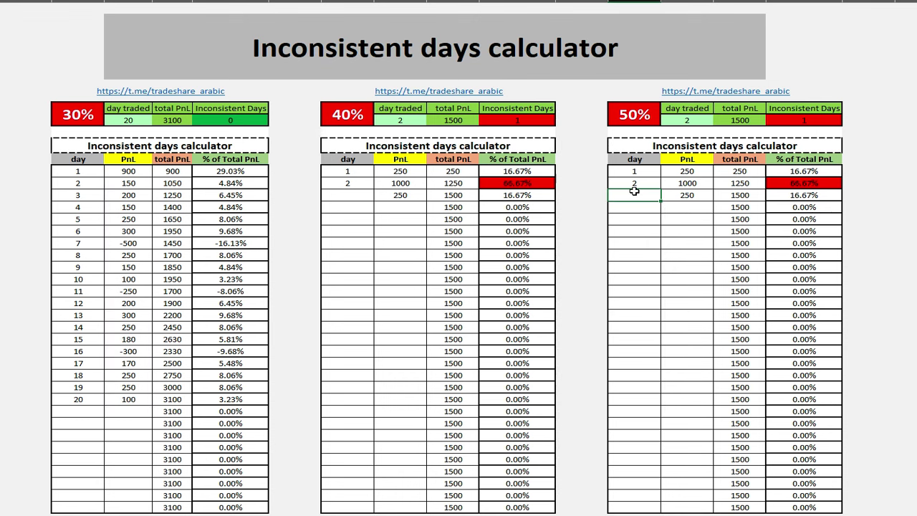
type("3")
key("Return")
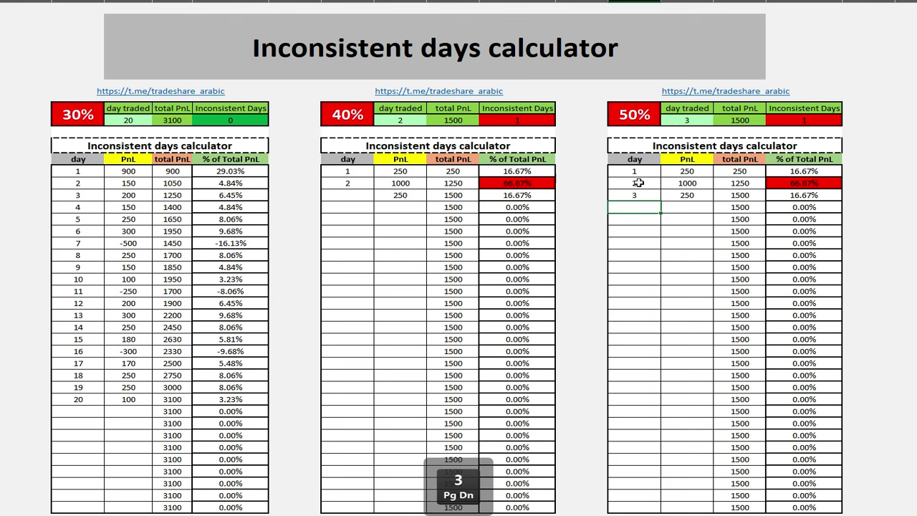
type("4")
key("Return")
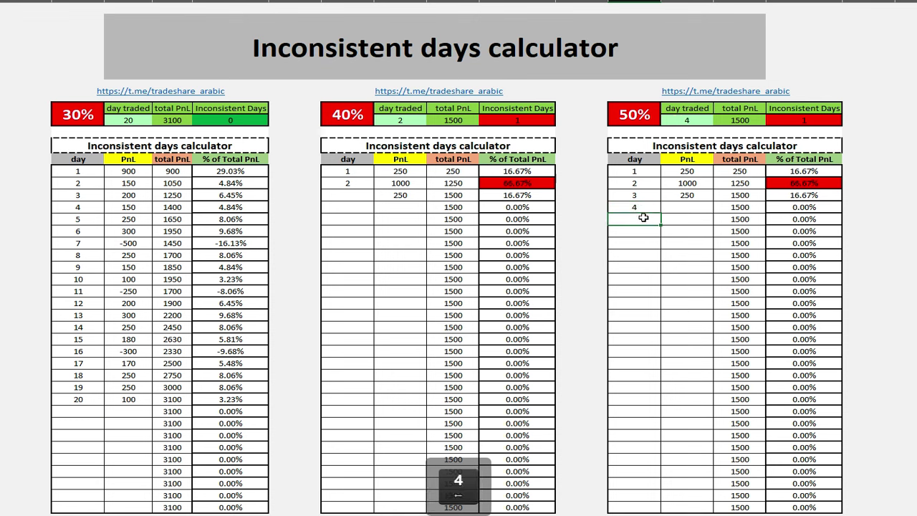
type("5")
key("Return")
type("6")
key("Return")
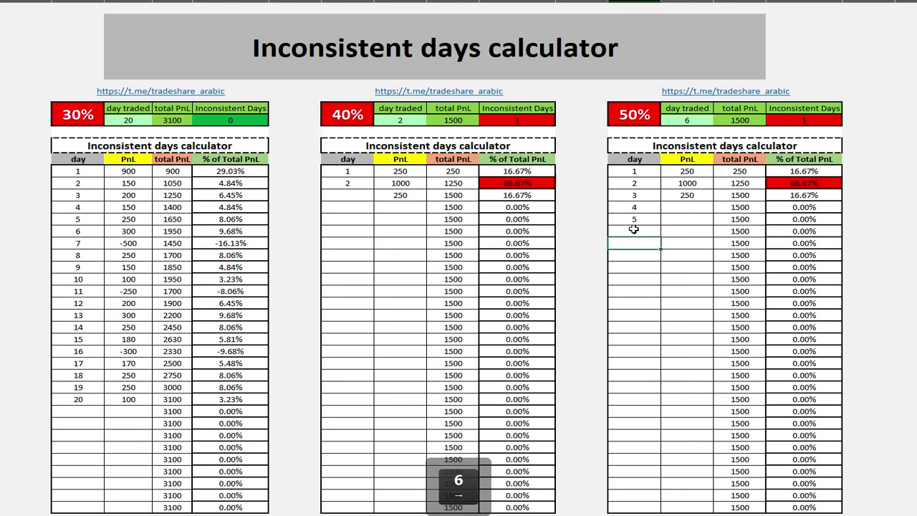
left_click_drag(636, 215, 655, 401)
- Set the 50% table's PnL to 2000 for day 1, -200 for day 2 and 150 for day 3
left_click(661, 228)
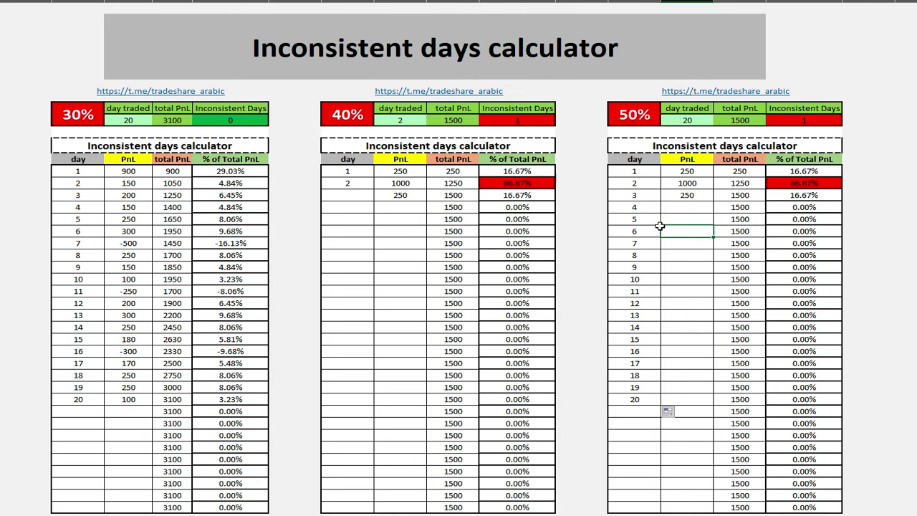
left_click(678, 201)
left_click(690, 165)
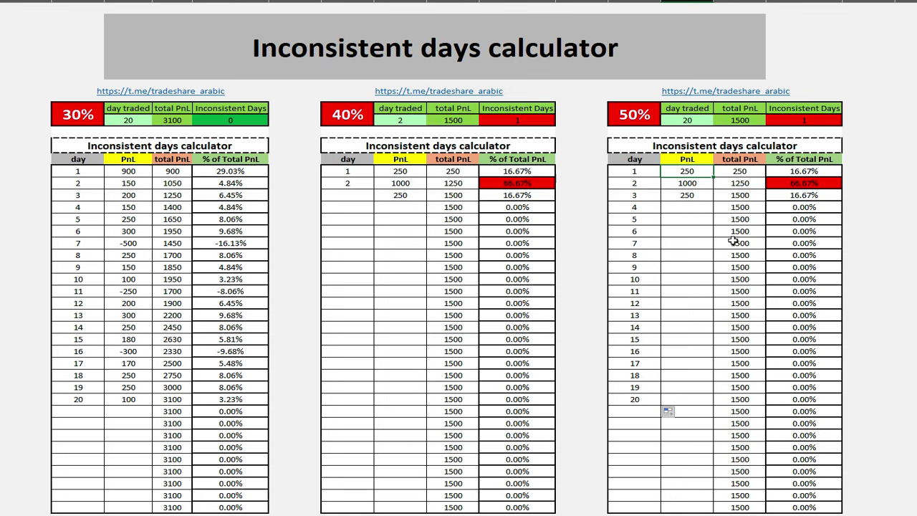
type("2000")
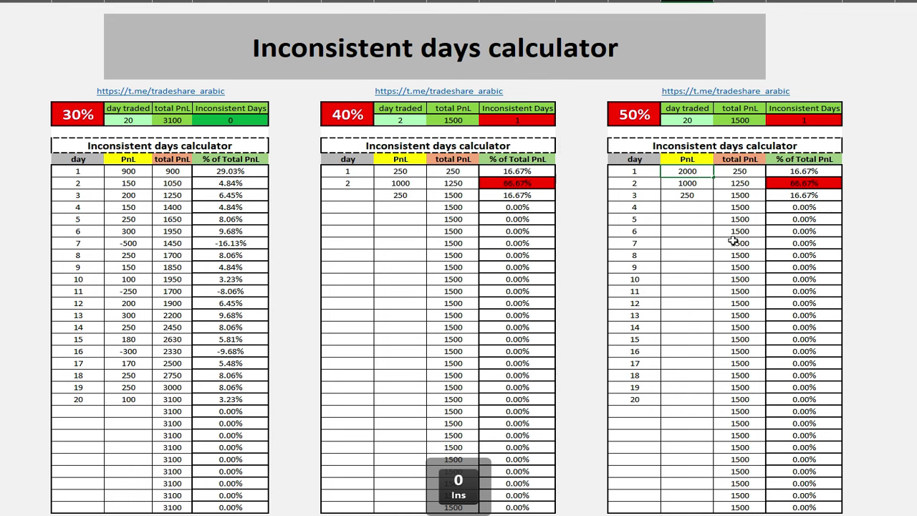
key("Return")
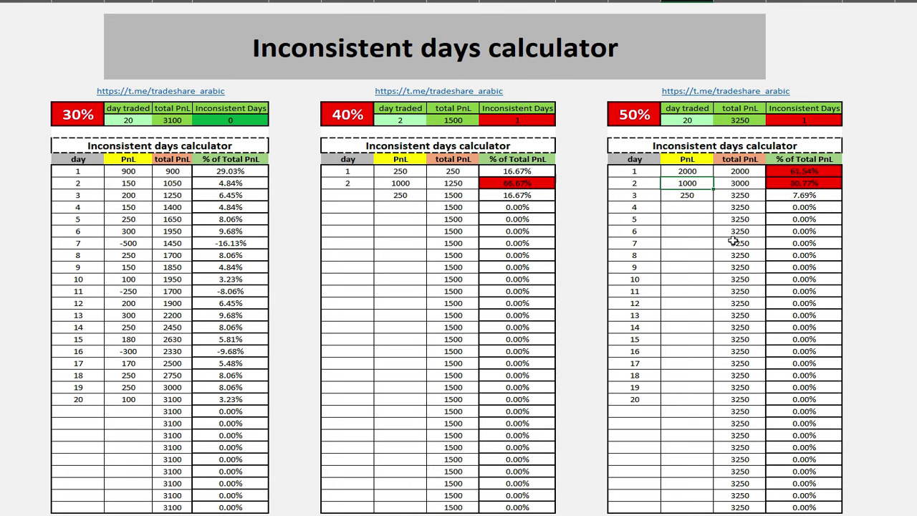
type("-")
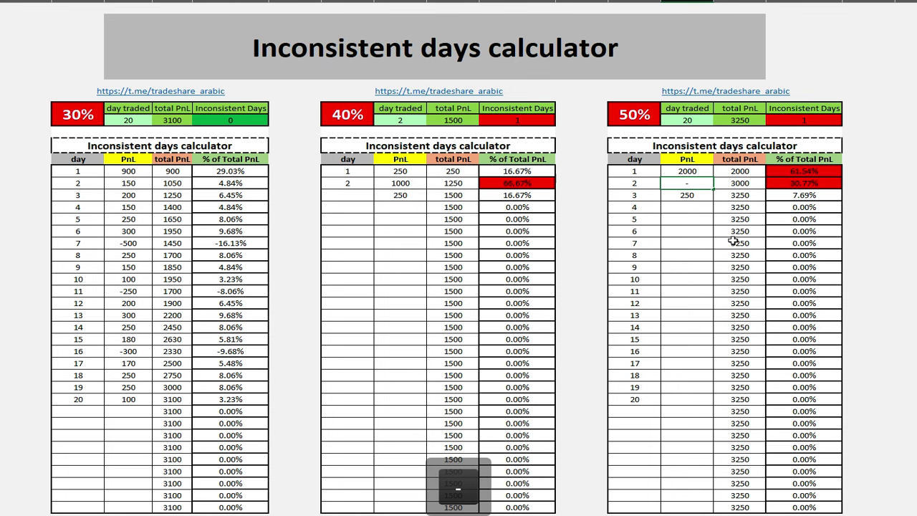
type("200")
key("Return")
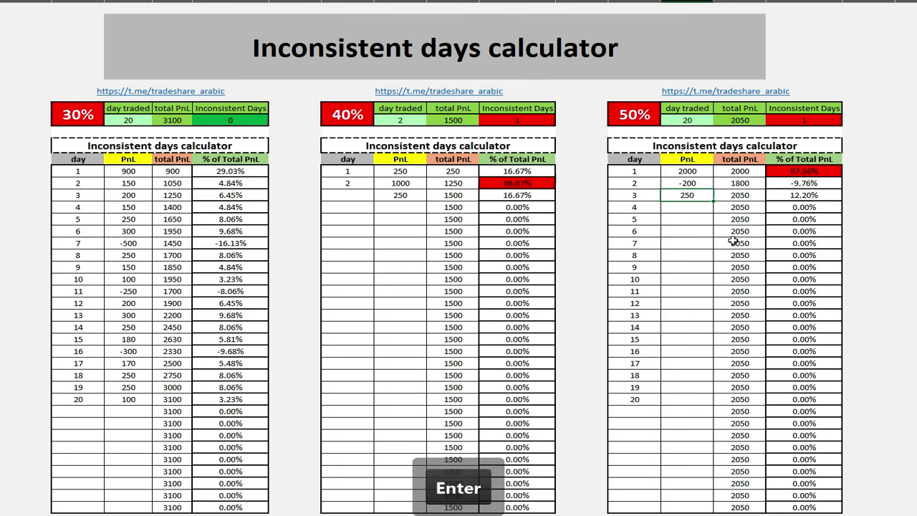
type("150")
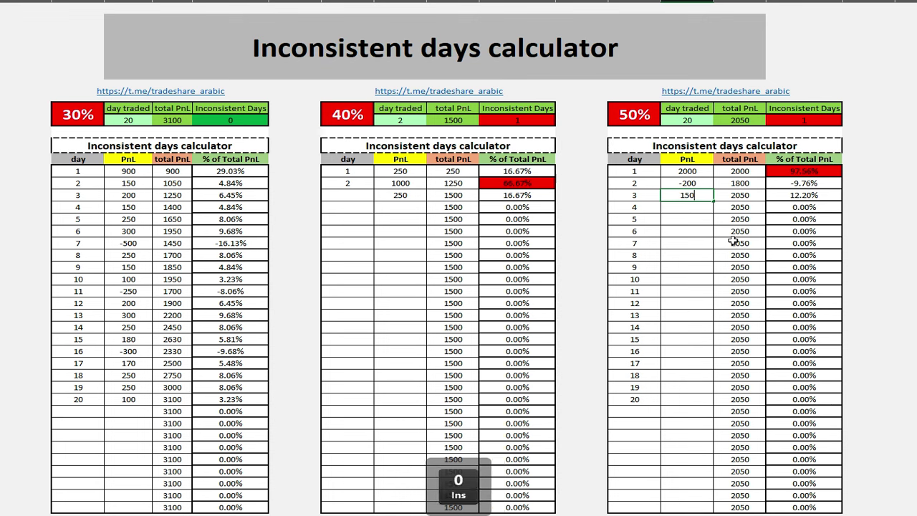
key("Return")
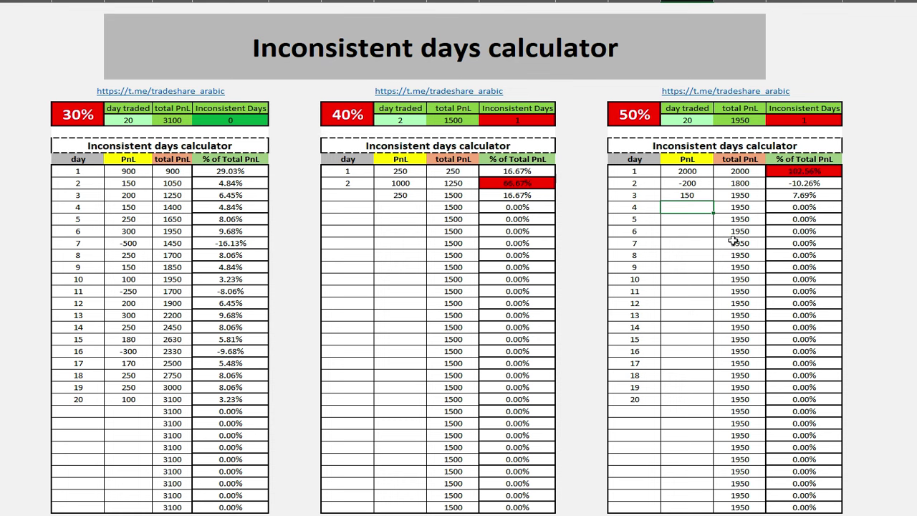
- Enter a PnL of 500 for day 4 and -400 for day 5 in the 50% table
type("500")
key("Return")
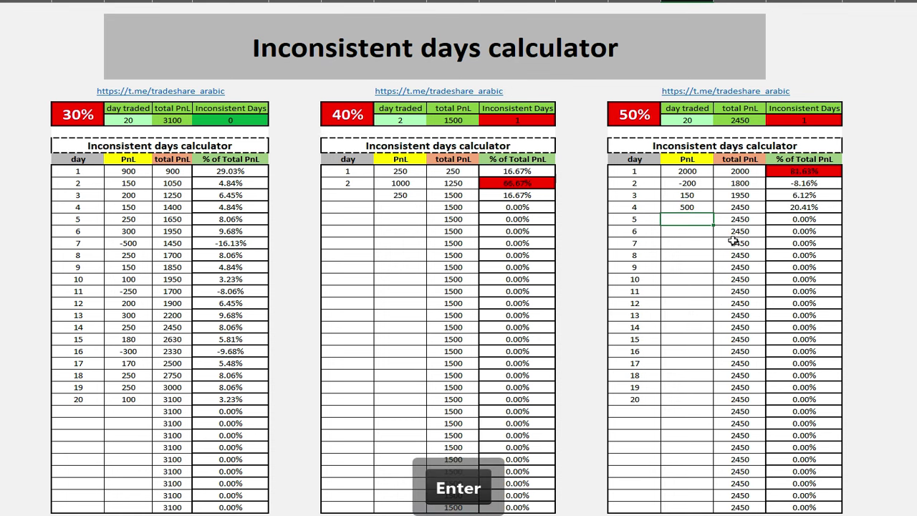
type("-")
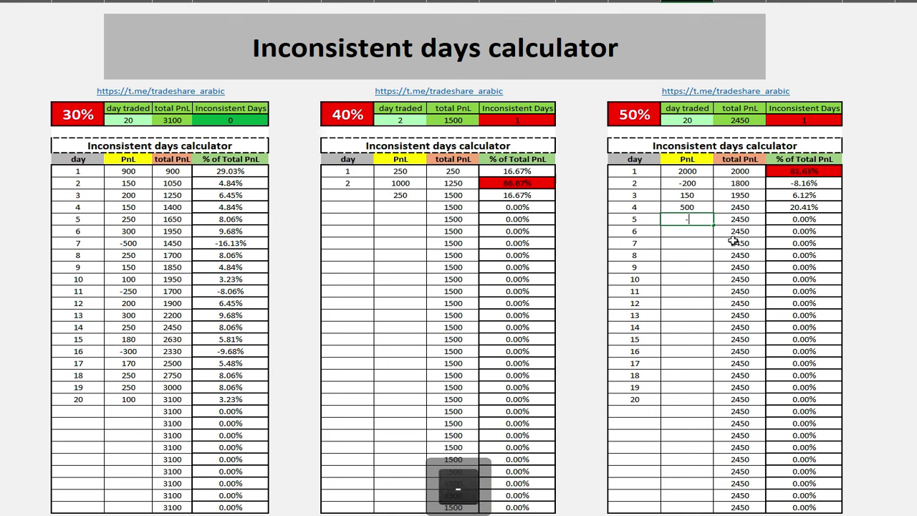
type("400")
key("Return")
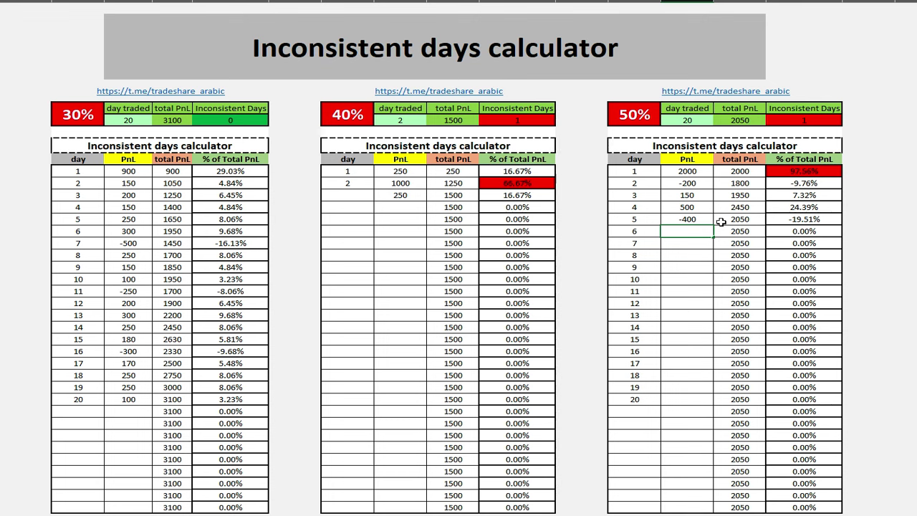
- Enter a PnL of 400 for days 6 and 7 and 200 for day 8 in the 50% table
type("400")
key("Return")
type("400")
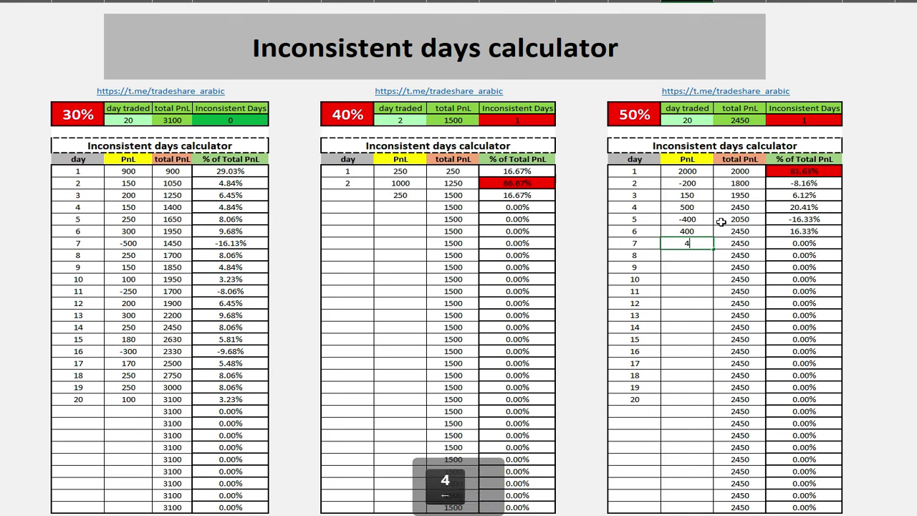
key("Return")
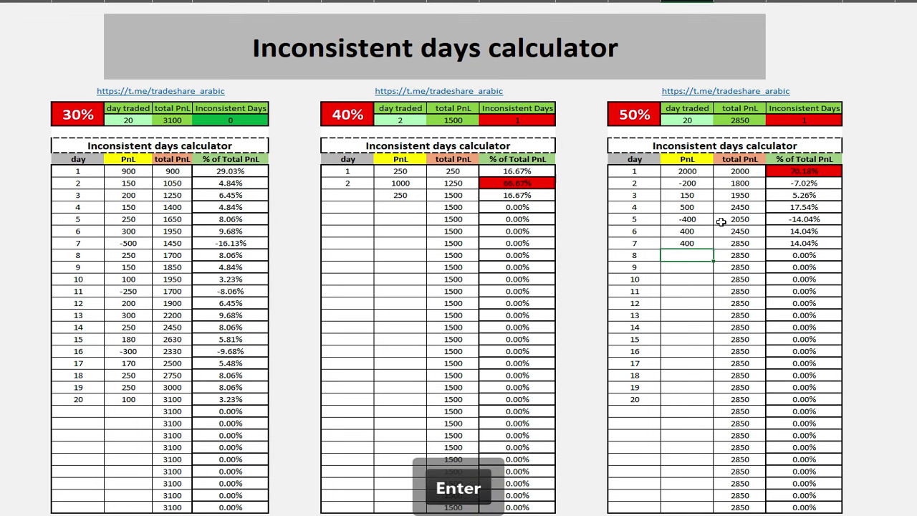
type("200")
key("Return")
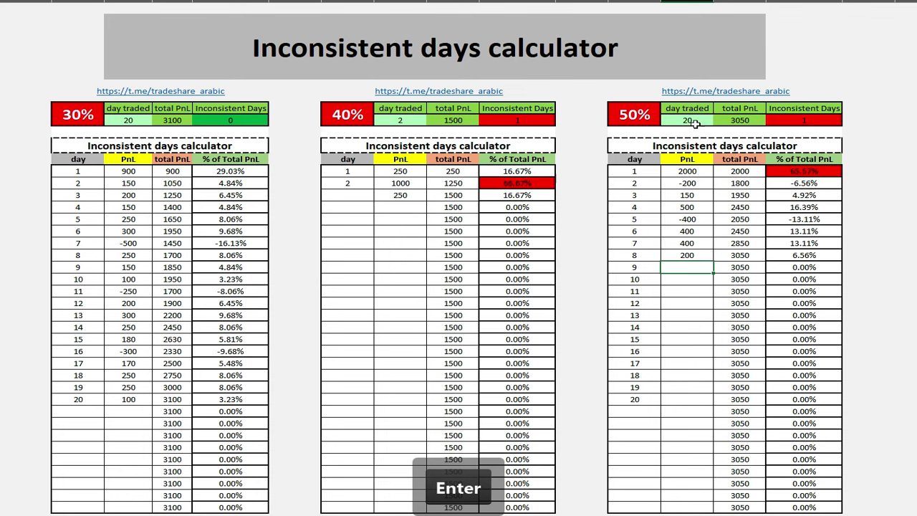
- Check the 50% table's total PnL and day 1's share, and enter a PnL of 150 for day 9 and 200 for day 10
left_click(739, 120)
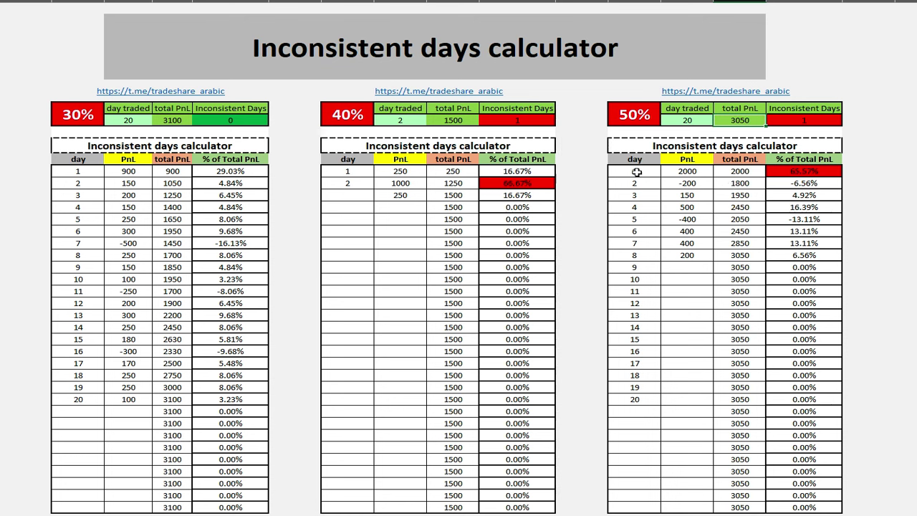
left_click(810, 168)
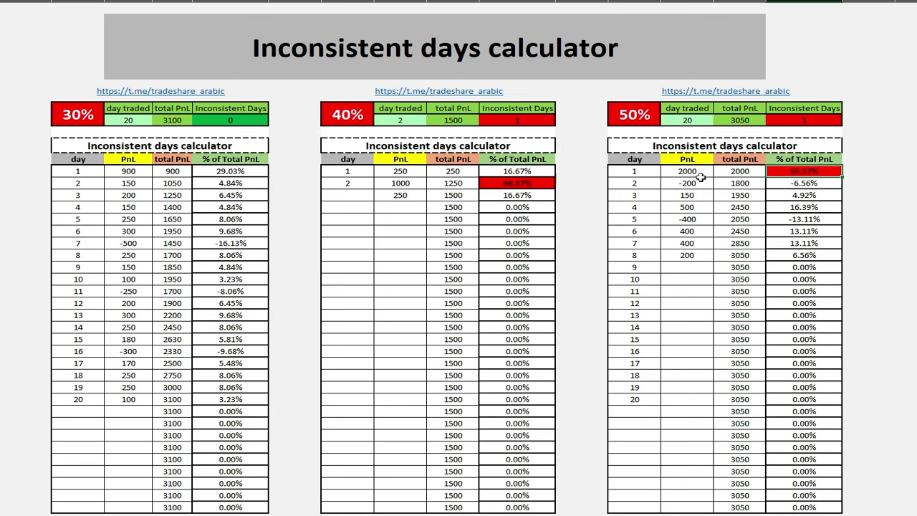
left_click(700, 265)
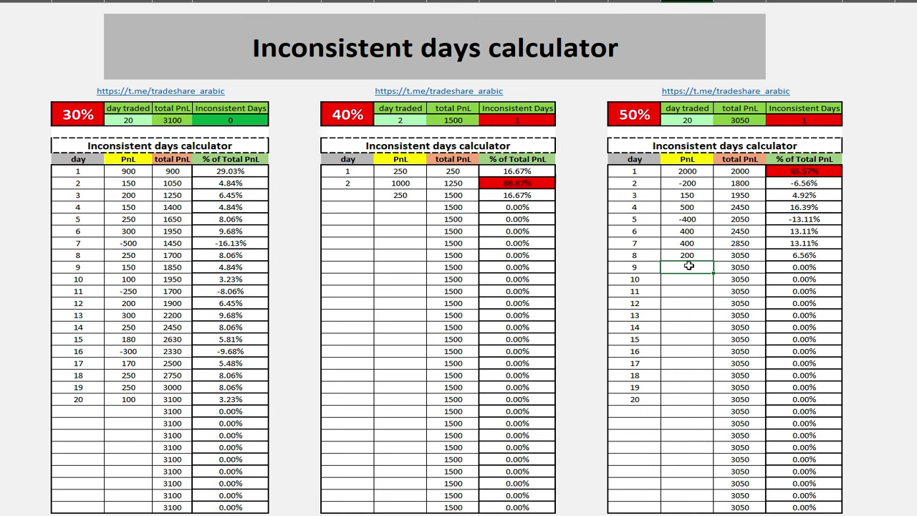
type("150")
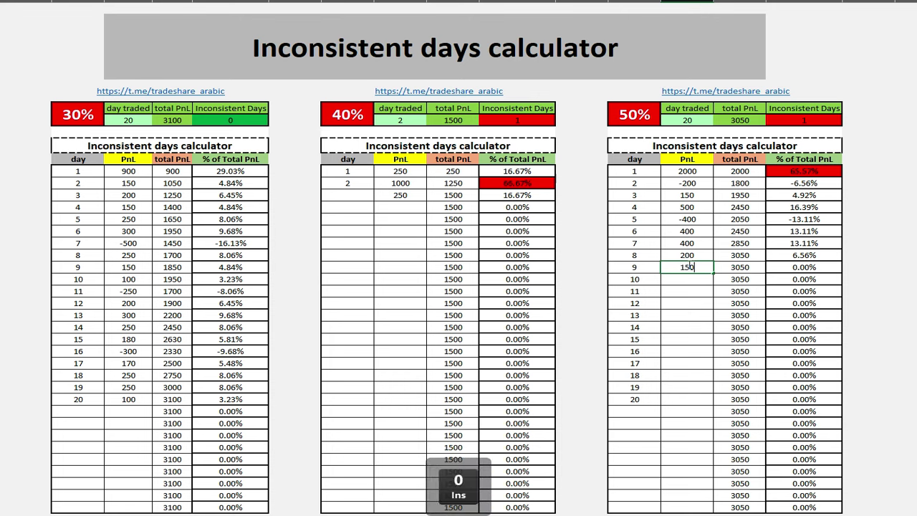
key("Return")
type("200")
key("Return")
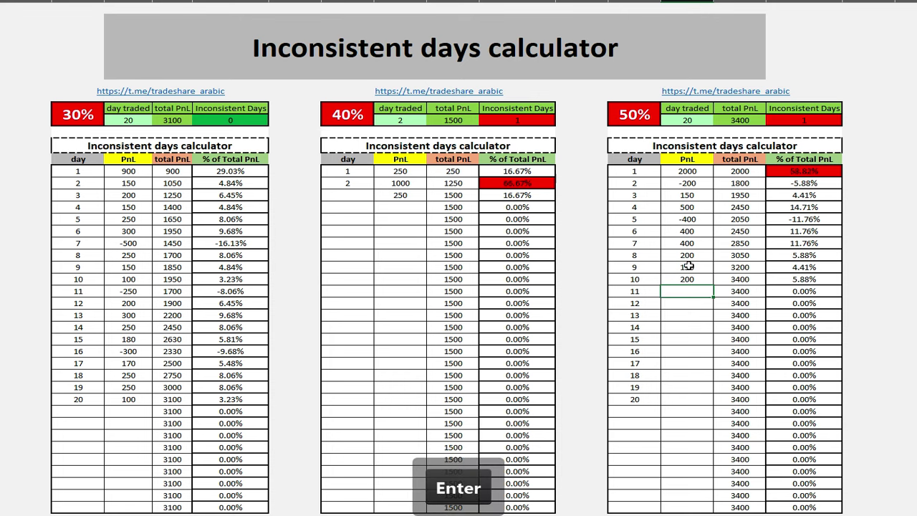
- Enter a PnL of 150 for day 11, 300 for day 12 and 400 for day 13 in the 50% table
type("150")
key("Return")
type("300")
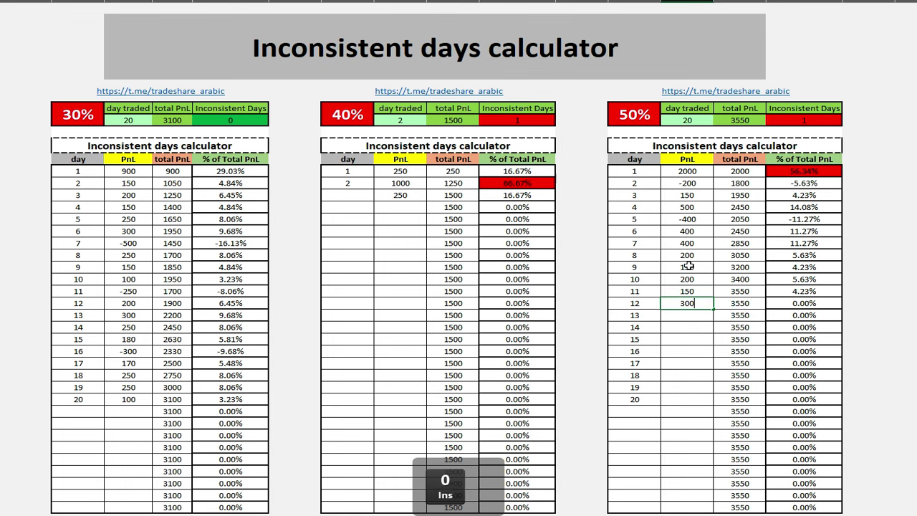
key("Return")
type("400")
key("Return")
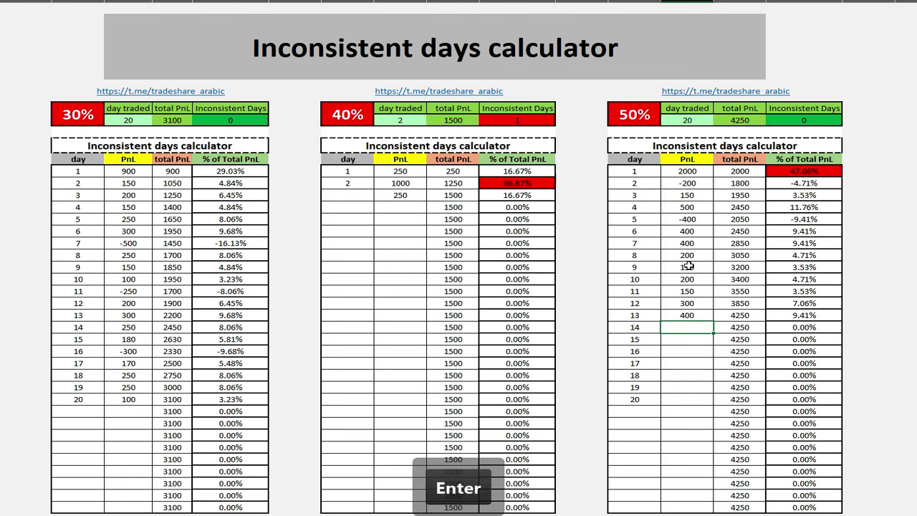
- Check day 1's share, the inconsistent days count and the total PnL in the 50% table
left_click(814, 172)
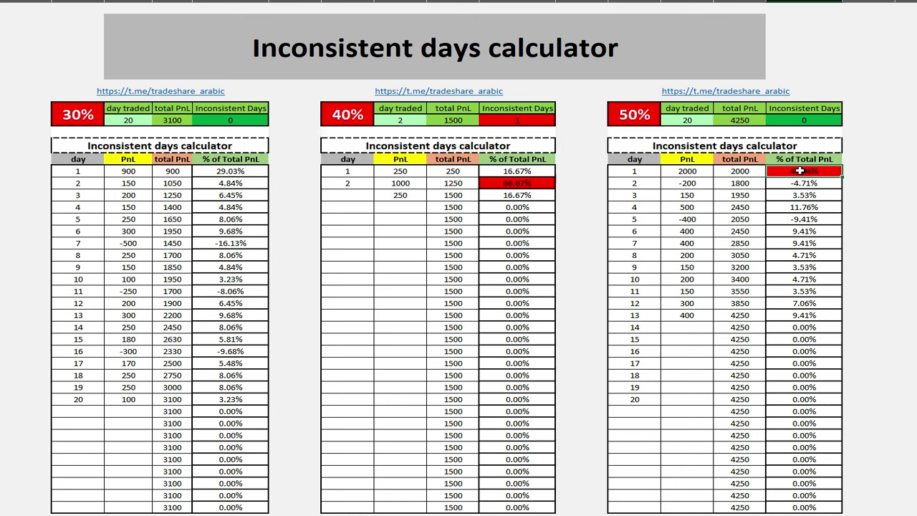
left_click(809, 121)
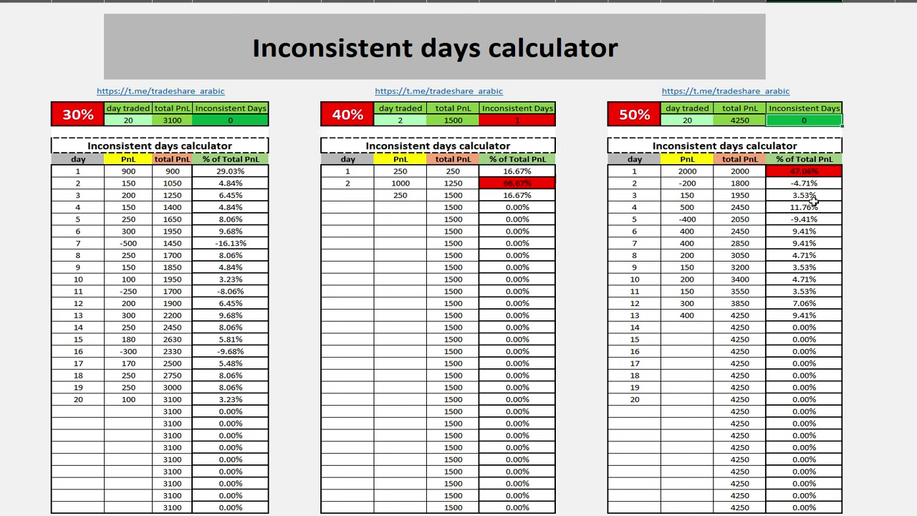
left_click(742, 119)
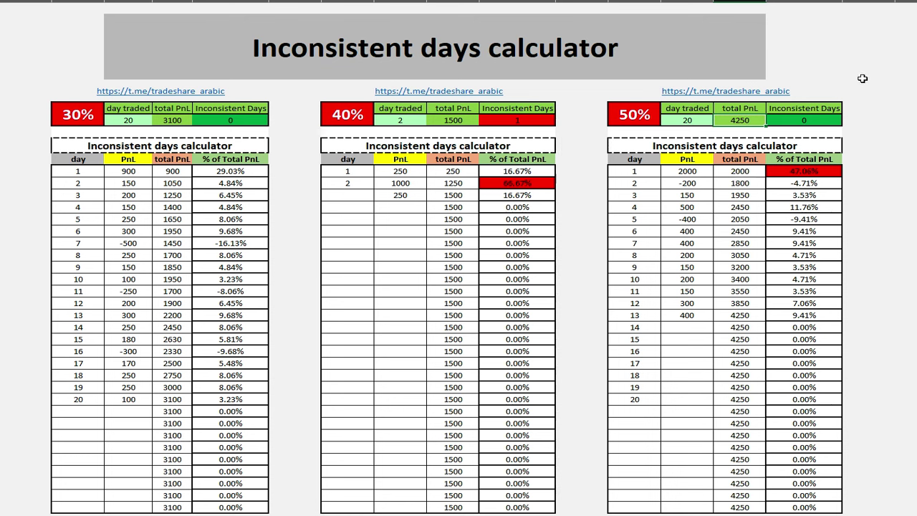
left_click_drag(856, 80, 565, 431)
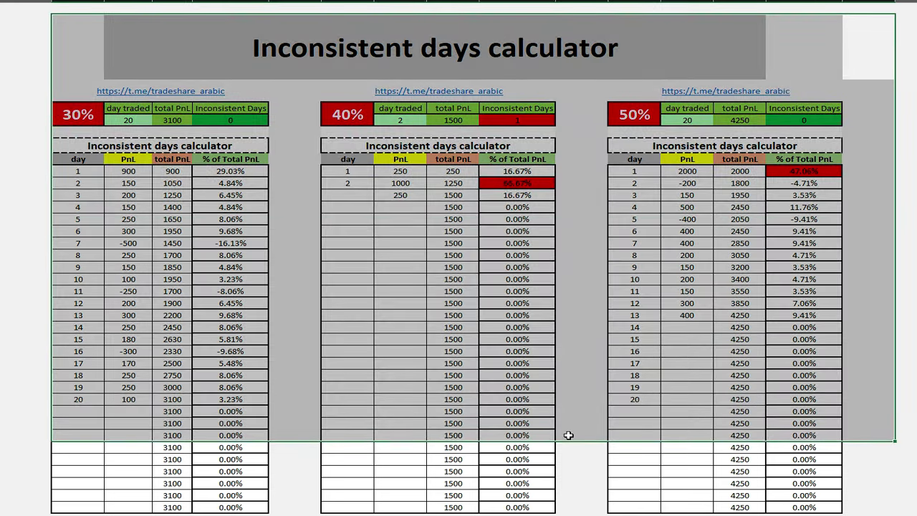
left_click(624, 407)
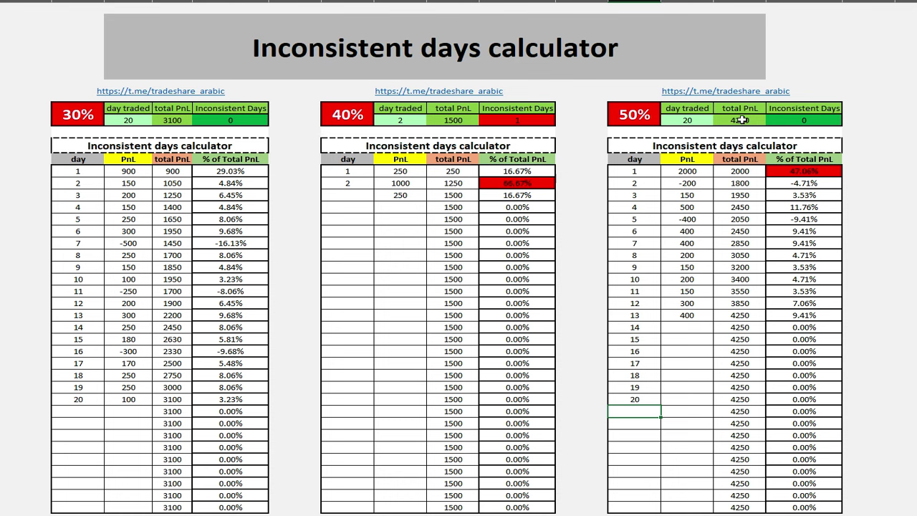
- Set the first three PnL entries of the 40% table to 300, 250 and 350
left_click(399, 171)
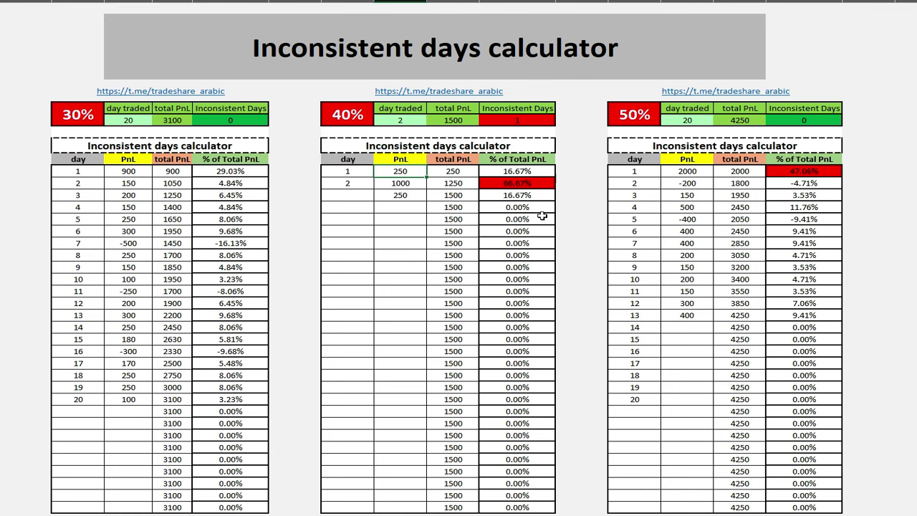
type("300")
key("Return")
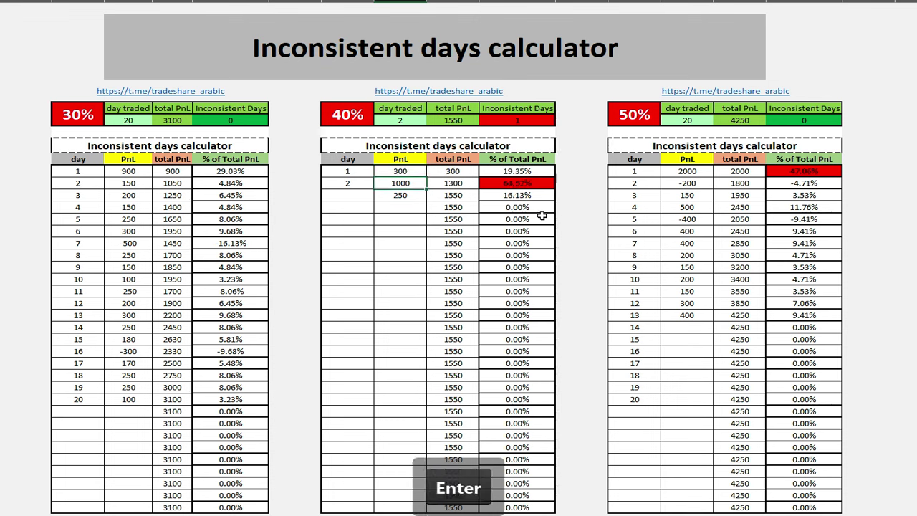
type("250")
key("Return")
type("350")
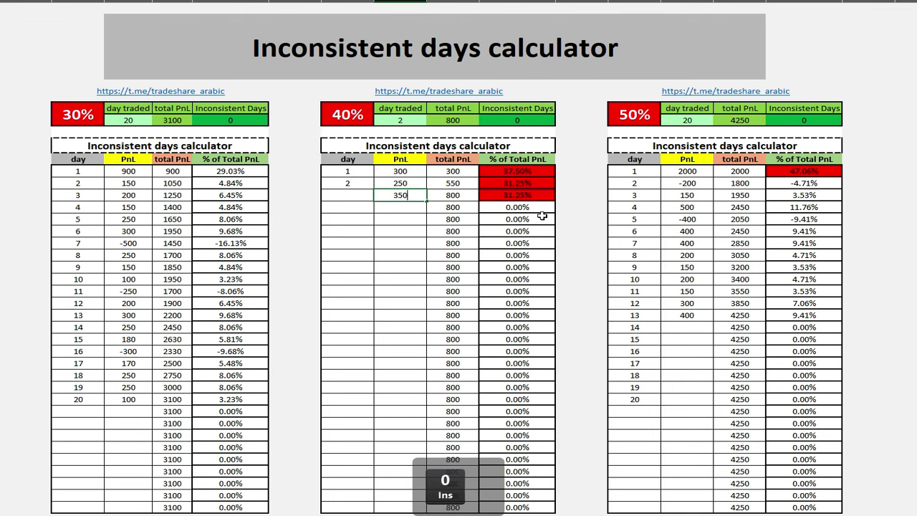
key("Return")
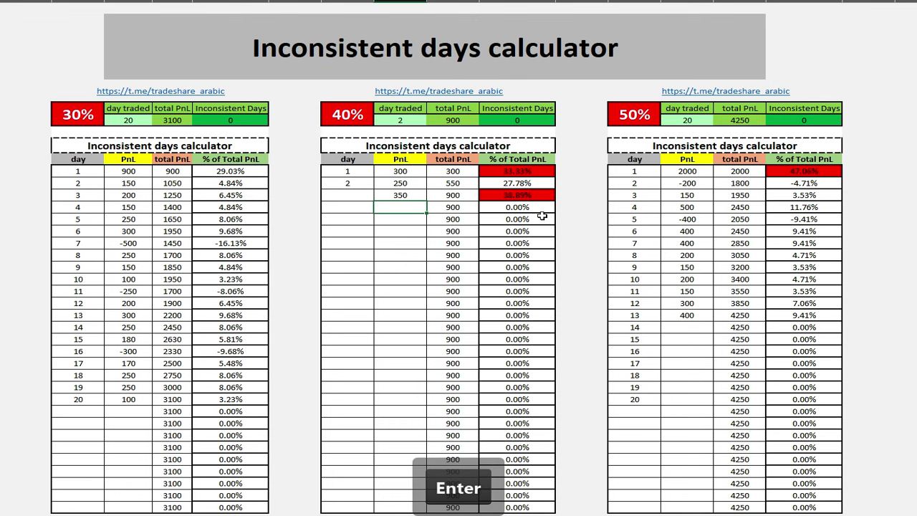
- Enter PnL values of 250, 300, 350 and 250 in the fourth to seventh rows of the 40% table
type("250")
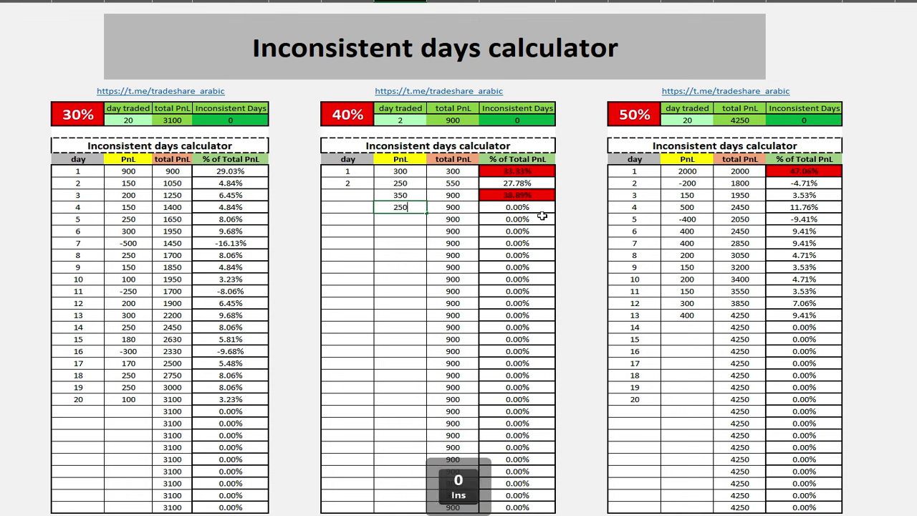
key("Return")
type("300")
key("Return")
type("350")
key("Return")
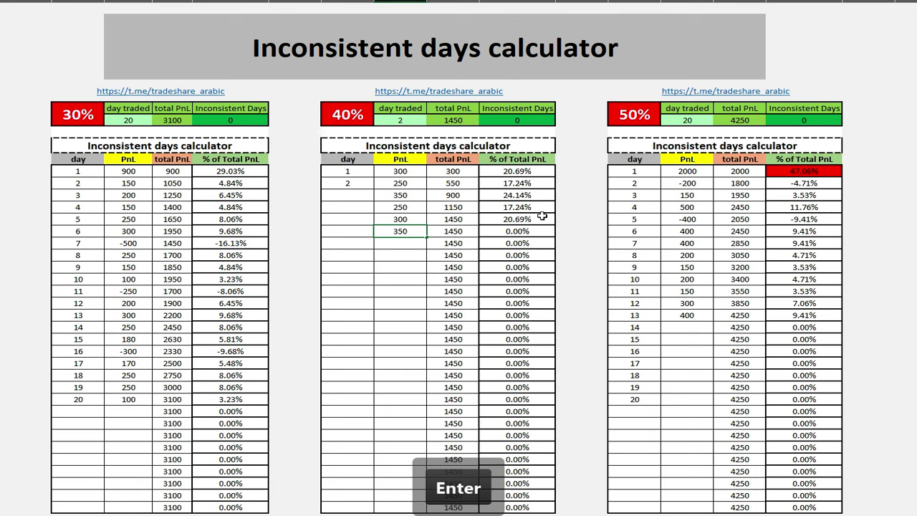
type("250")
key("Return")
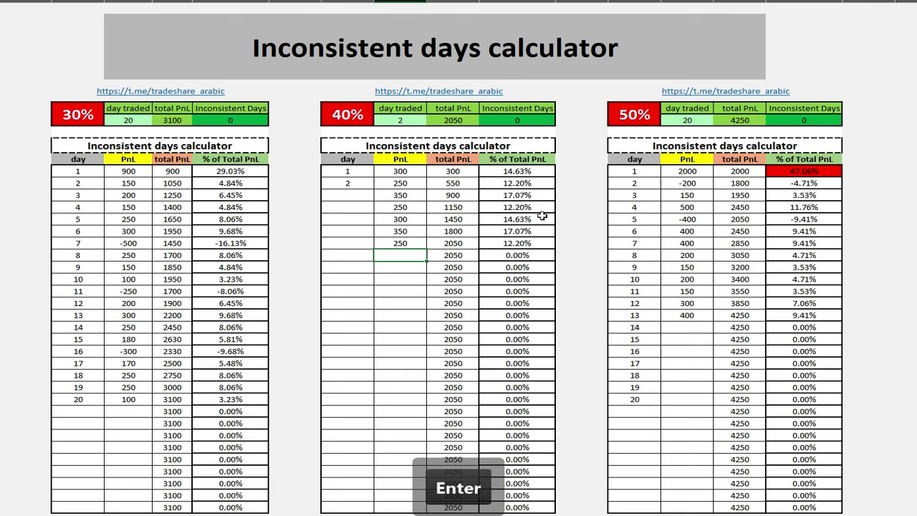
- Number the third row of the 40% table as day 3 and extend the day series through day 7
left_click_drag(351, 173, 345, 187)
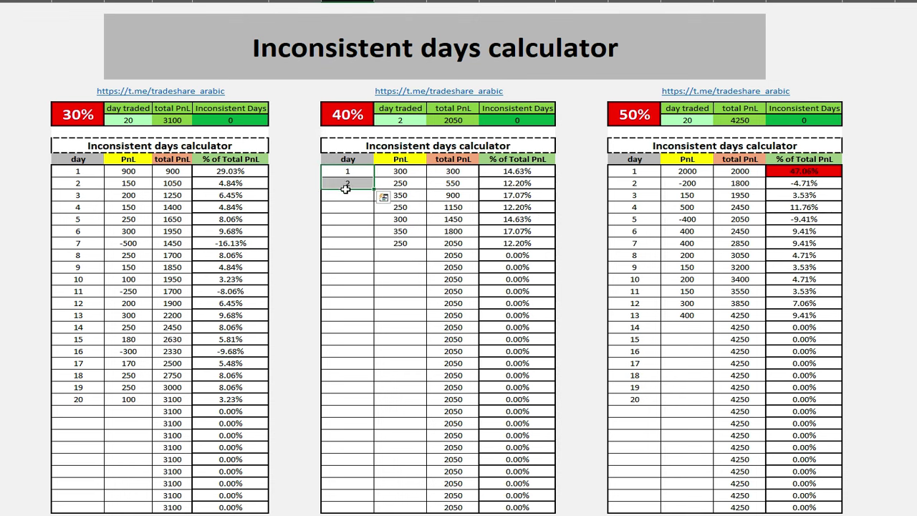
left_click(346, 194)
type("3")
key("Return")
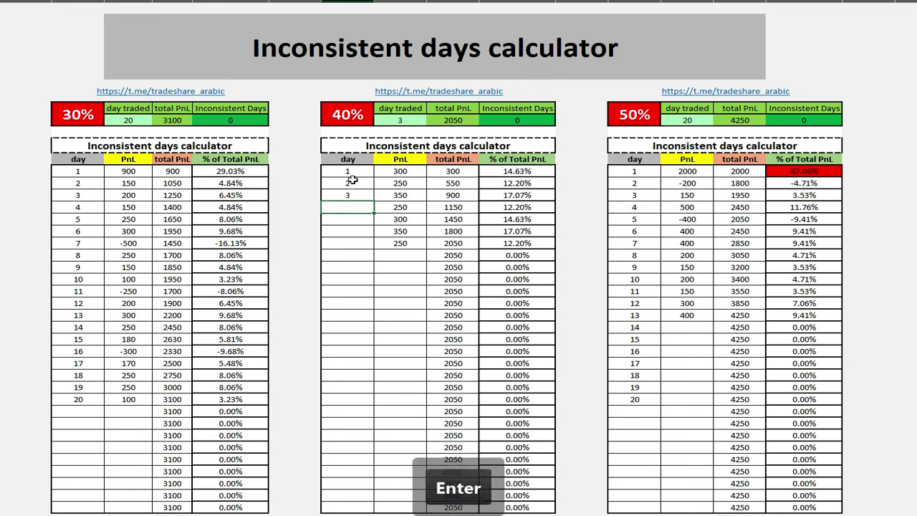
left_click_drag(348, 172, 377, 245)
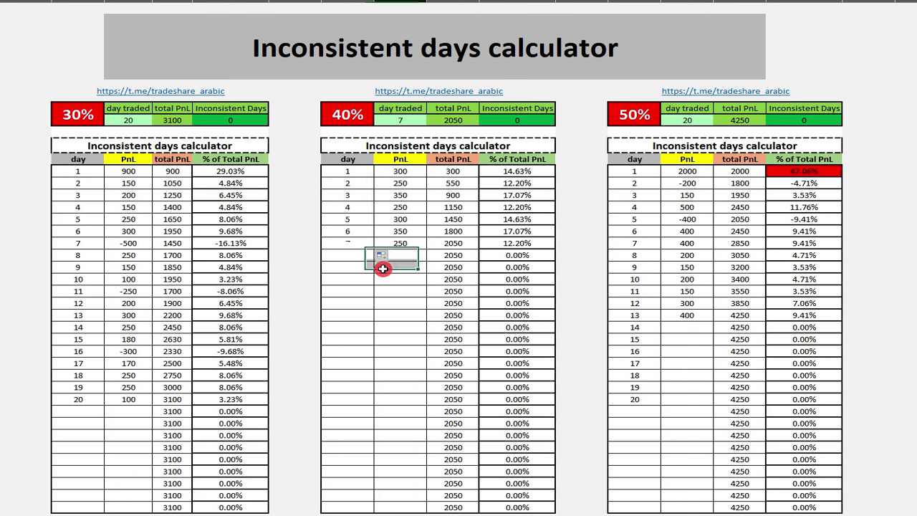
left_click(383, 267)
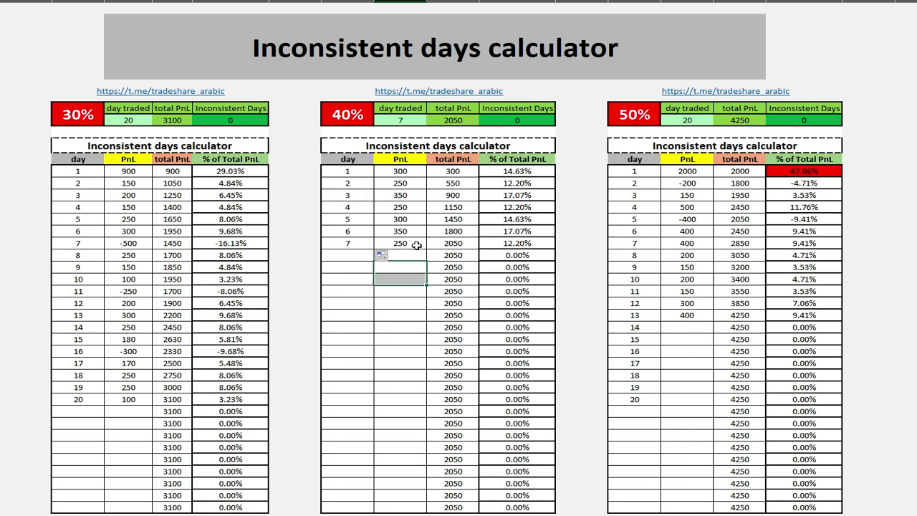
- Check the percentage of total PnL for days 1 to 7 in the 40% table
left_click(517, 172)
left_click_drag(517, 172, 511, 242)
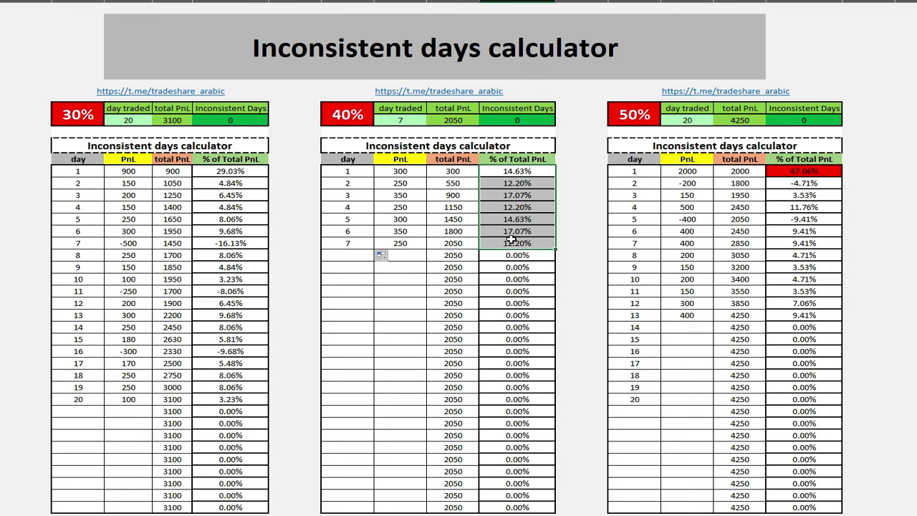
left_click(489, 296)
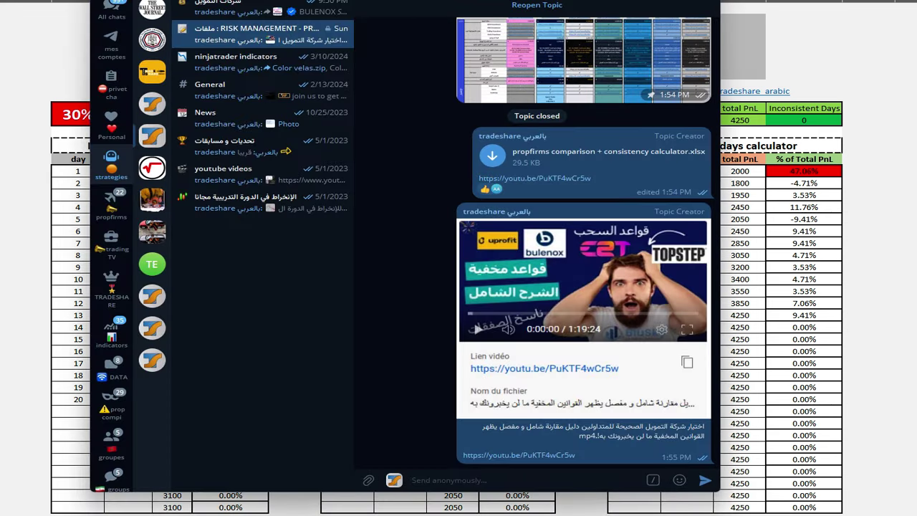
- Switch to the tradeshare group in Telegram, reposition its window and view the group info
left_click_drag(544, 22, 517, 31)
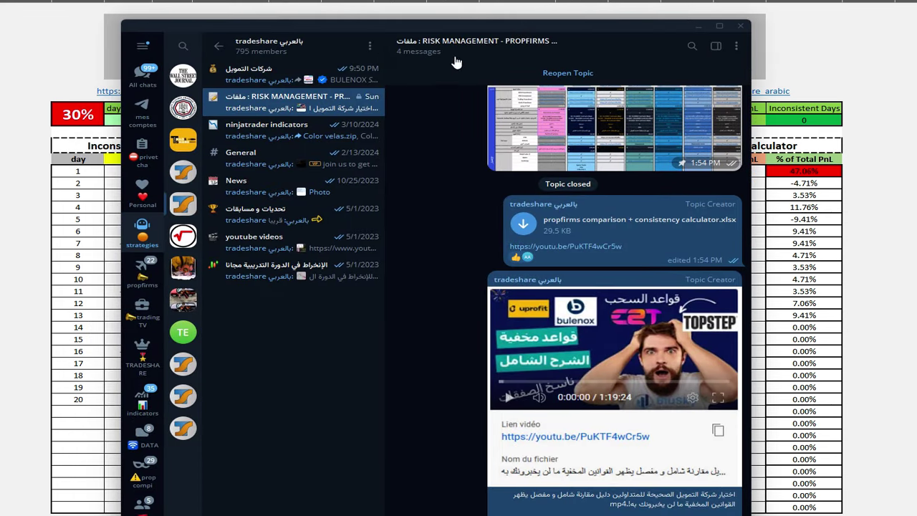
left_click(290, 49)
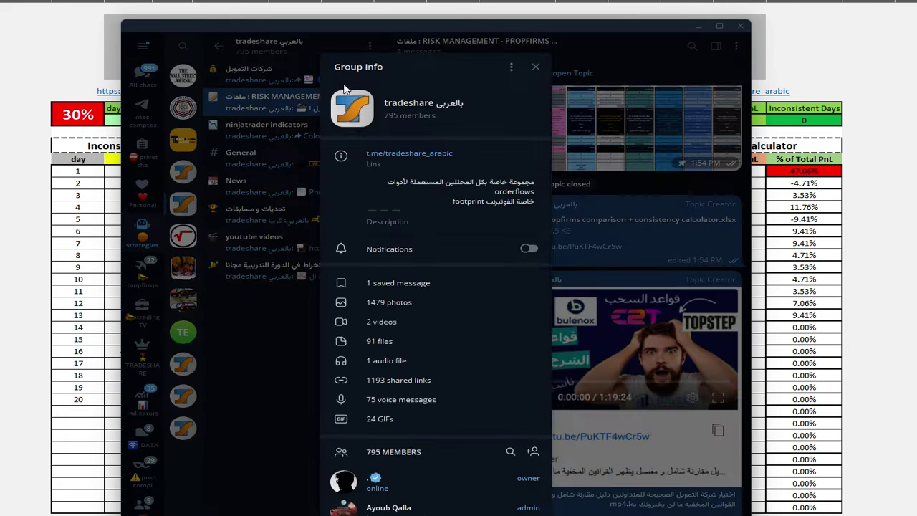
left_click(535, 66)
- Look through the RISK MANAGEMENT - PROPFIRMS topic for the comparison image, the consistency calculator spreadsheet and the explanatory video
scroll(664, 306, "up", 1)
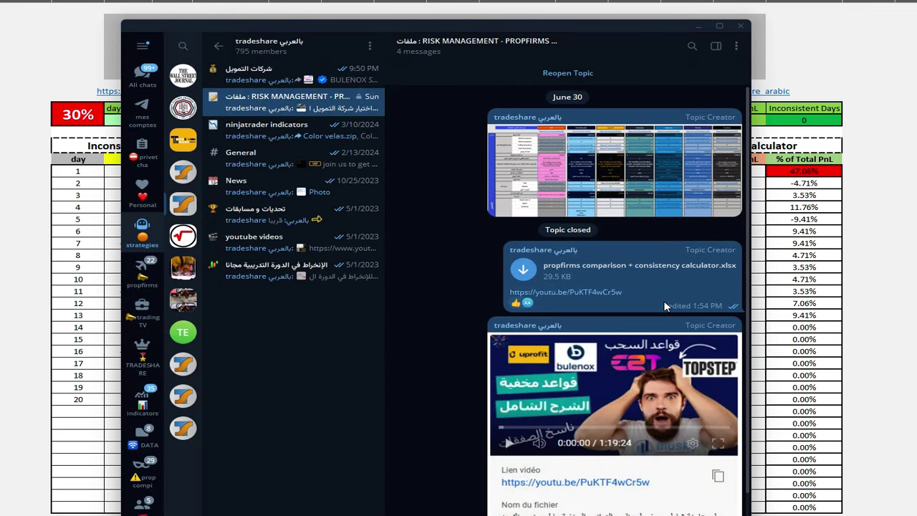
scroll(664, 306, "down", 1)
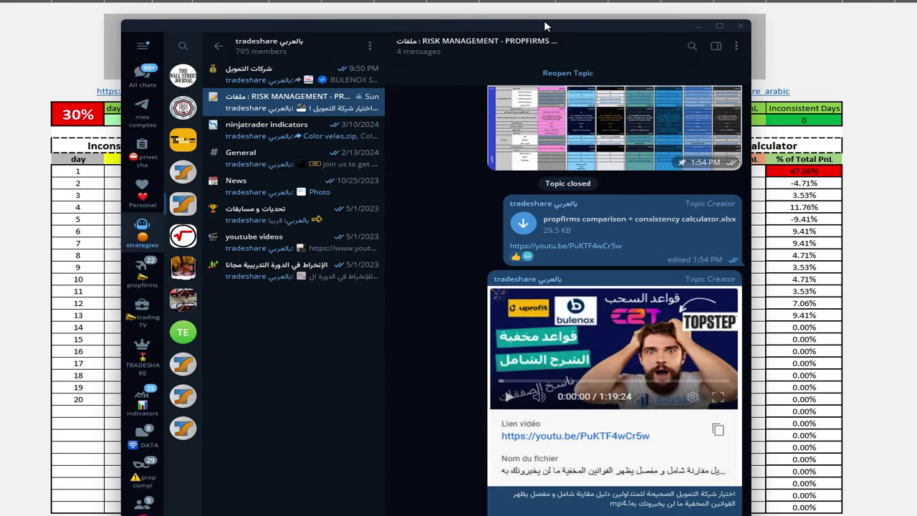
left_click_drag(543, 13, 527, 42)
scroll(580, 256, "up", 1)
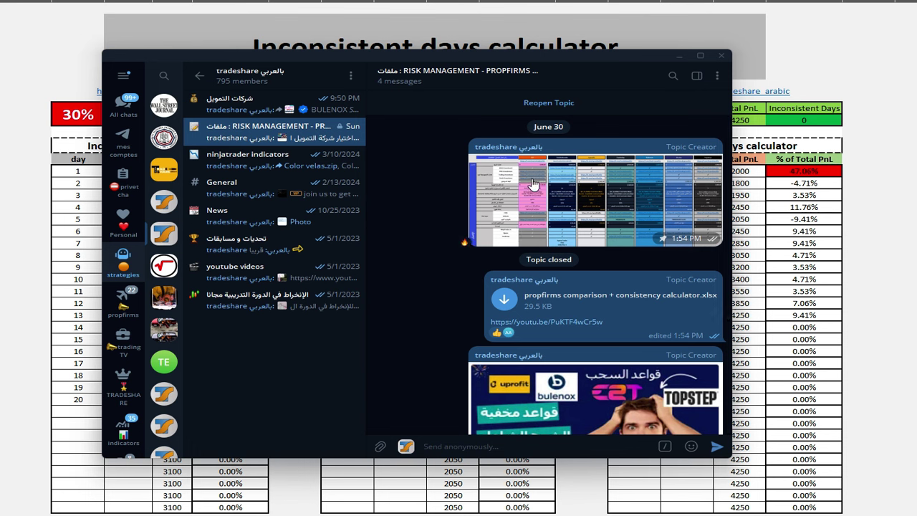
scroll(554, 216, "down", 3)
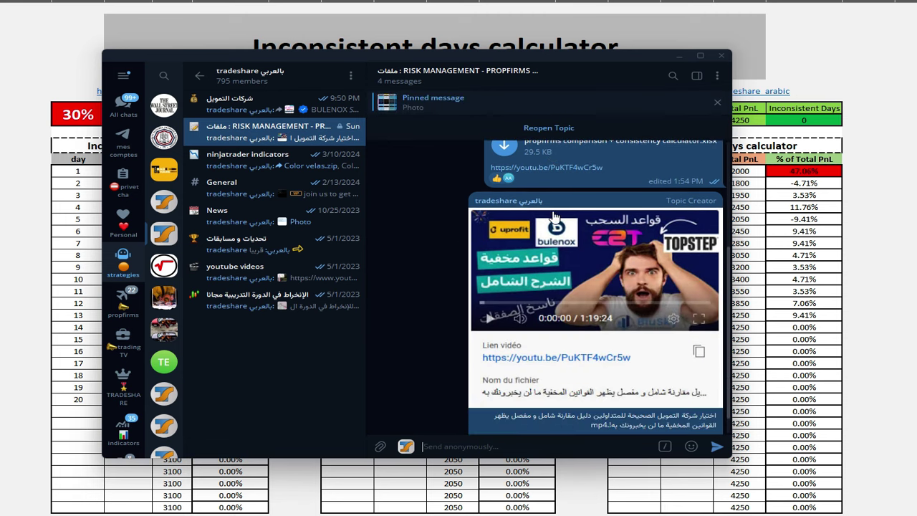
scroll(573, 250, "up", 3)
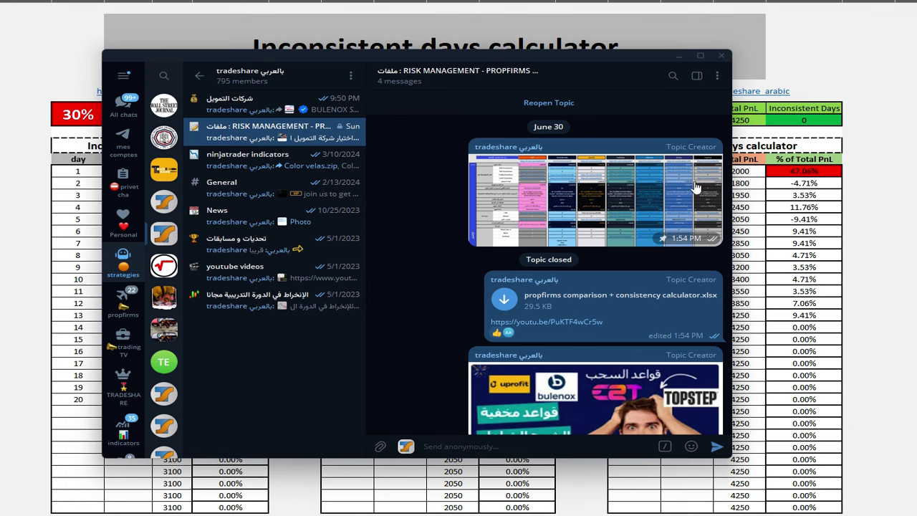
scroll(587, 227, "down", 2)
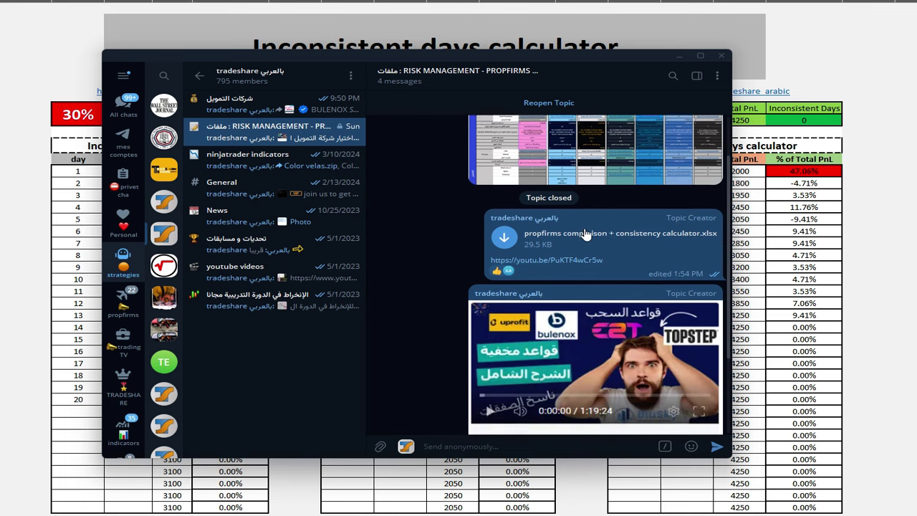
scroll(591, 233, "up", 1)
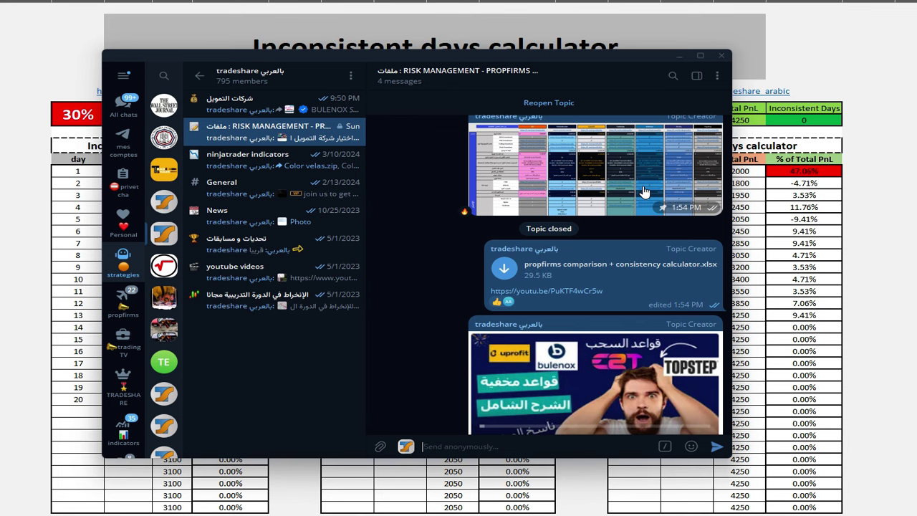
scroll(643, 192, "up", 1)
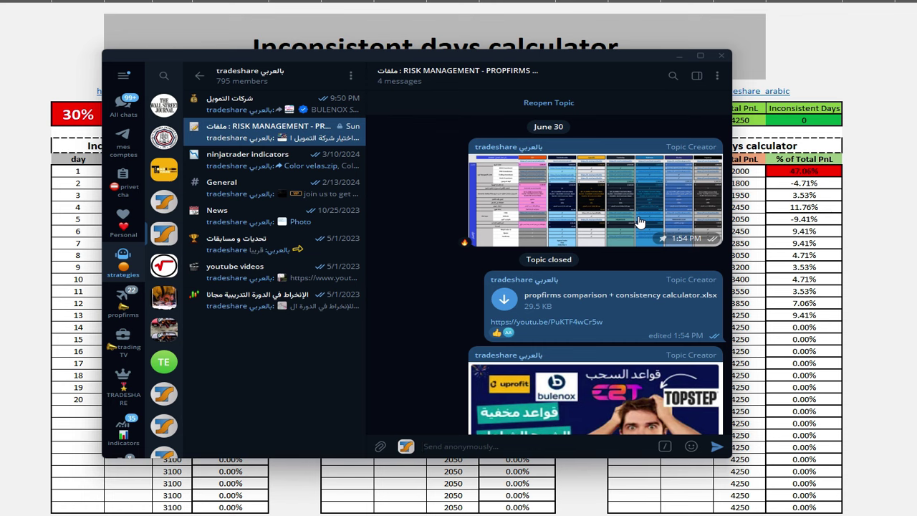
scroll(640, 222, "down", 3)
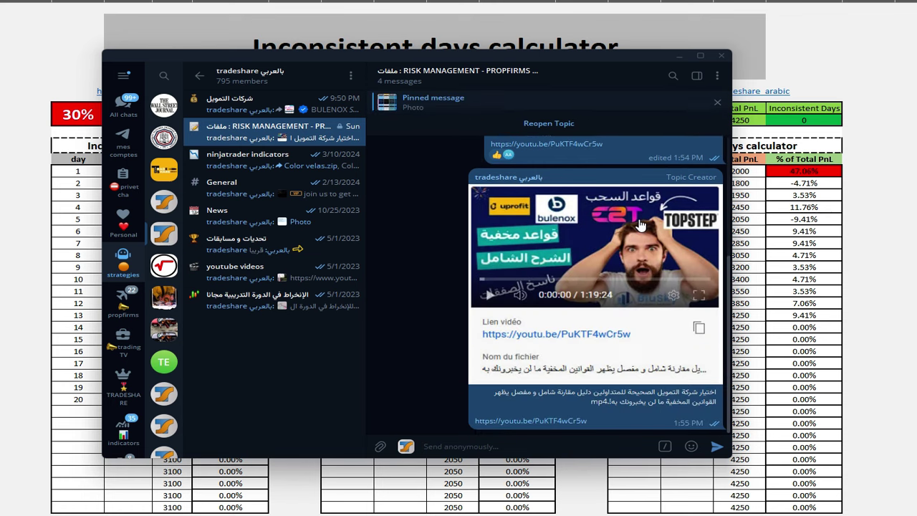
scroll(637, 225, "down", 2)
- Move the Telegram window up and check the invite link in the tradeshare group's info
left_click_drag(589, 66, 585, 34)
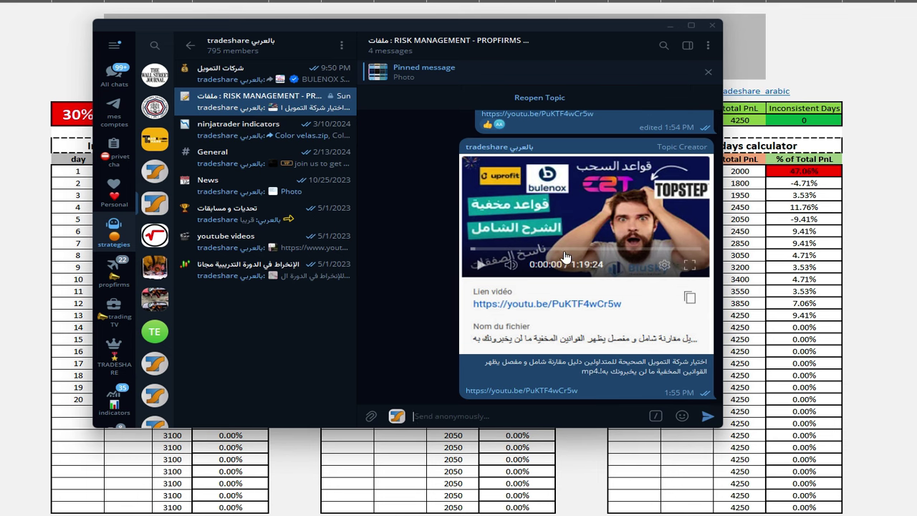
left_click(287, 45)
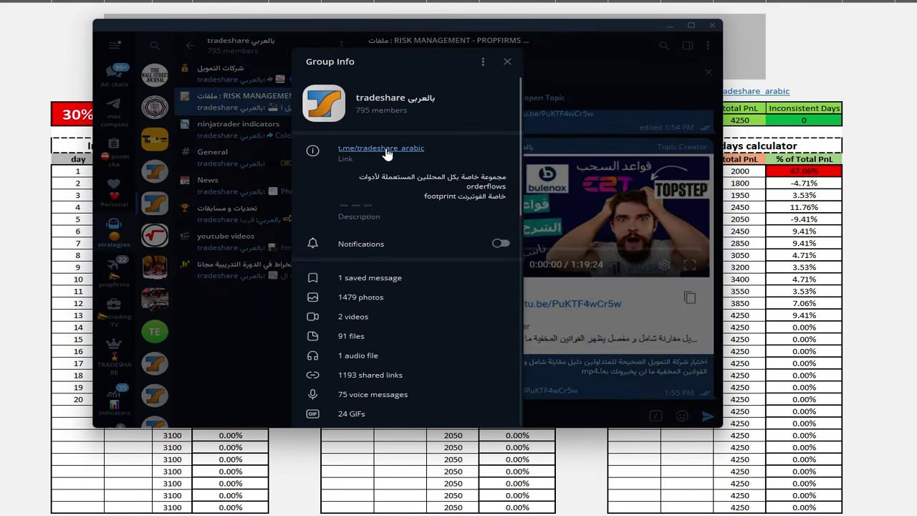
left_click(507, 61)
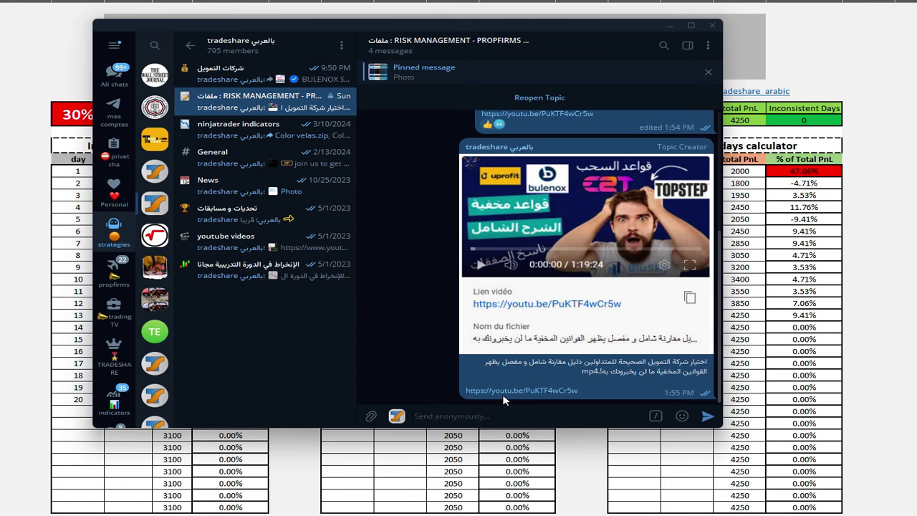
- Open the ninjatrader indicators topic and browse its shared indicator files and chart previews
left_click(301, 131)
scroll(575, 293, "up", 10)
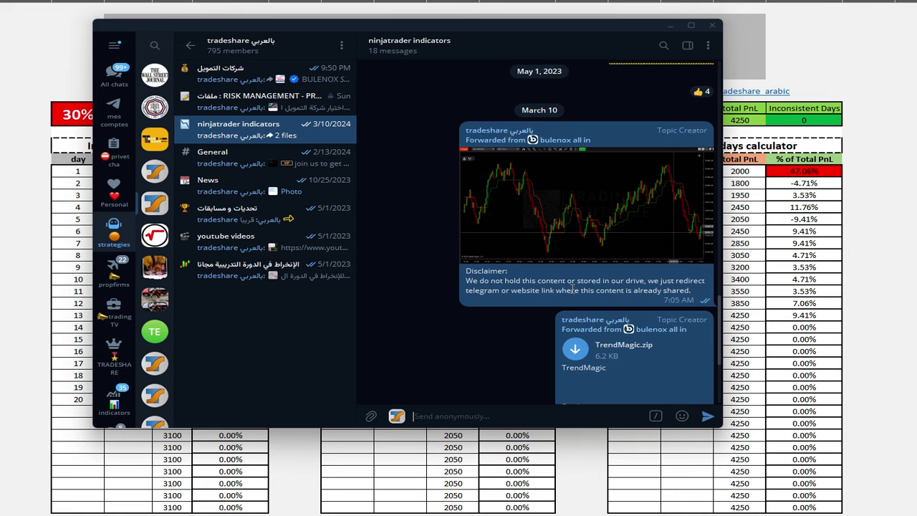
scroll(576, 293, "up", 5)
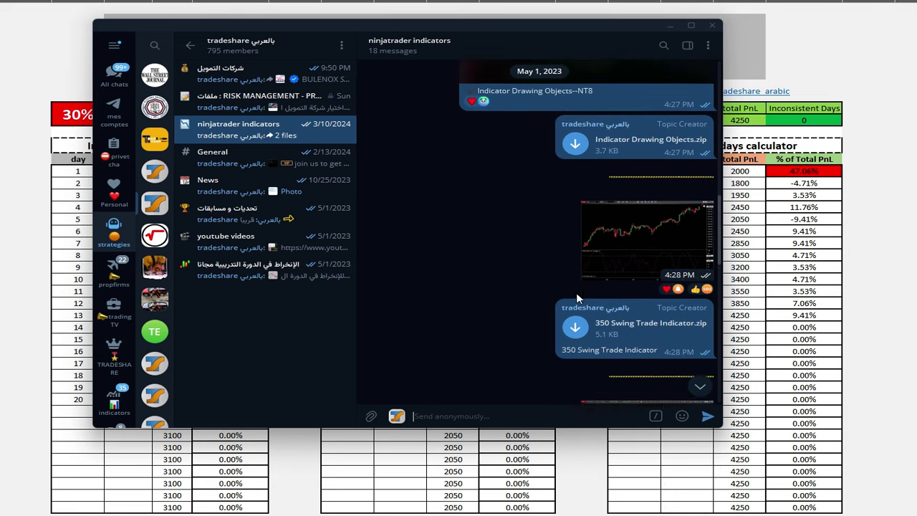
left_click(586, 210)
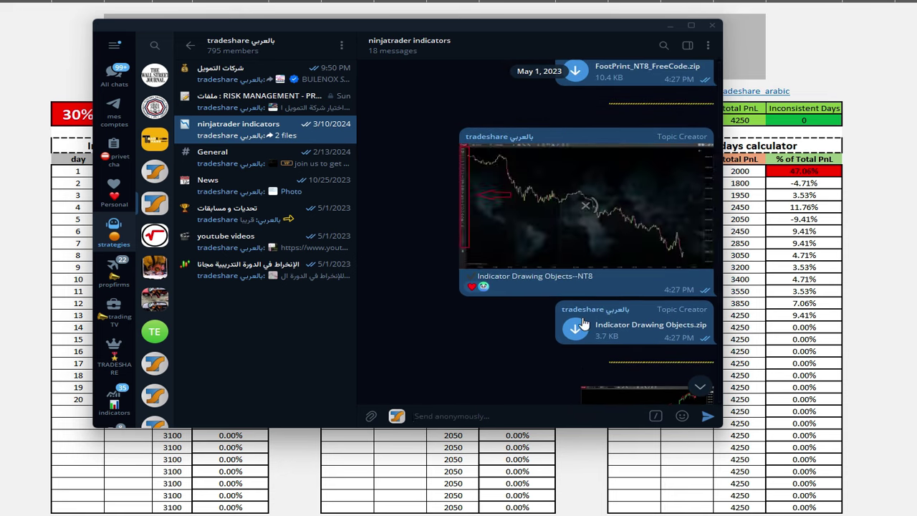
scroll(578, 334, "down", 10)
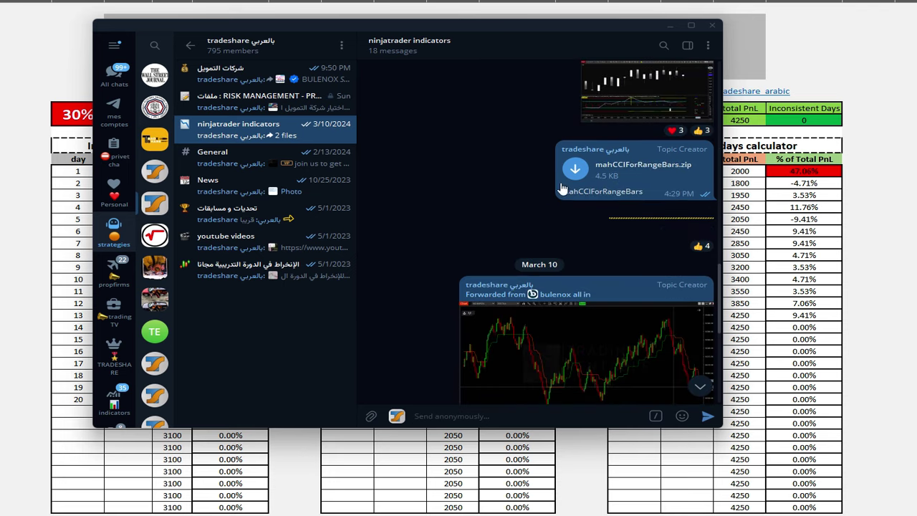
scroll(492, 163, "down", 6)
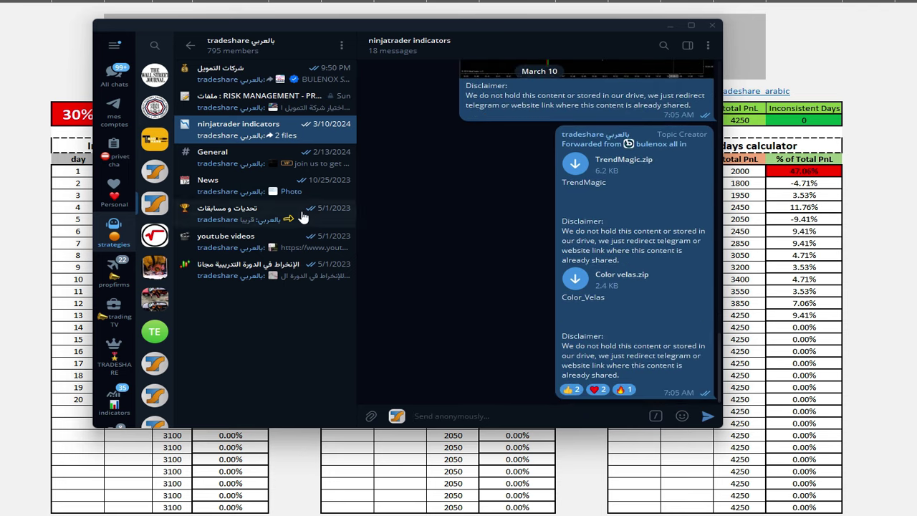